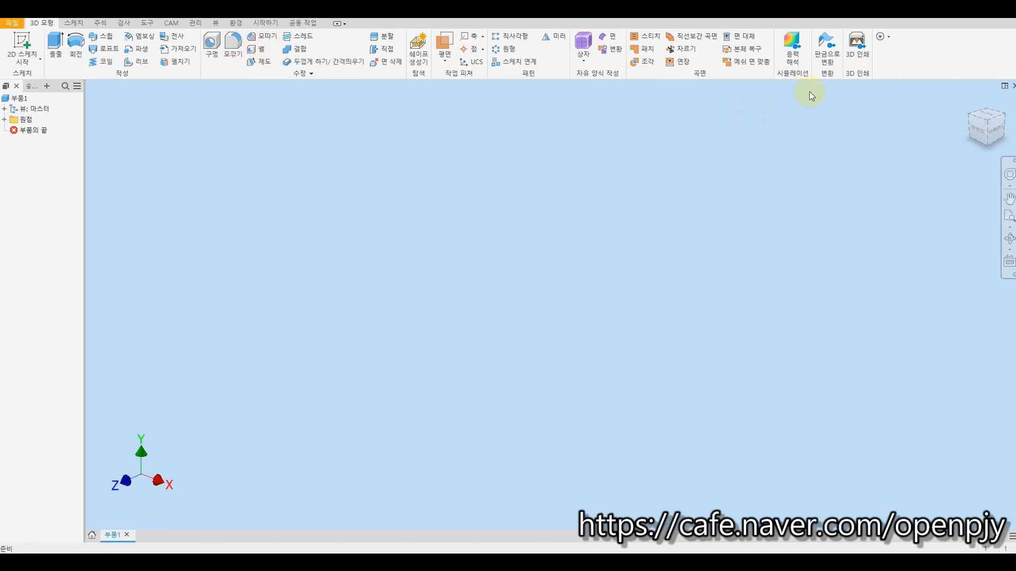
Show the hidden Primitives (기본체) tool group in the 3D Model ribbon.
left_click(884, 38)
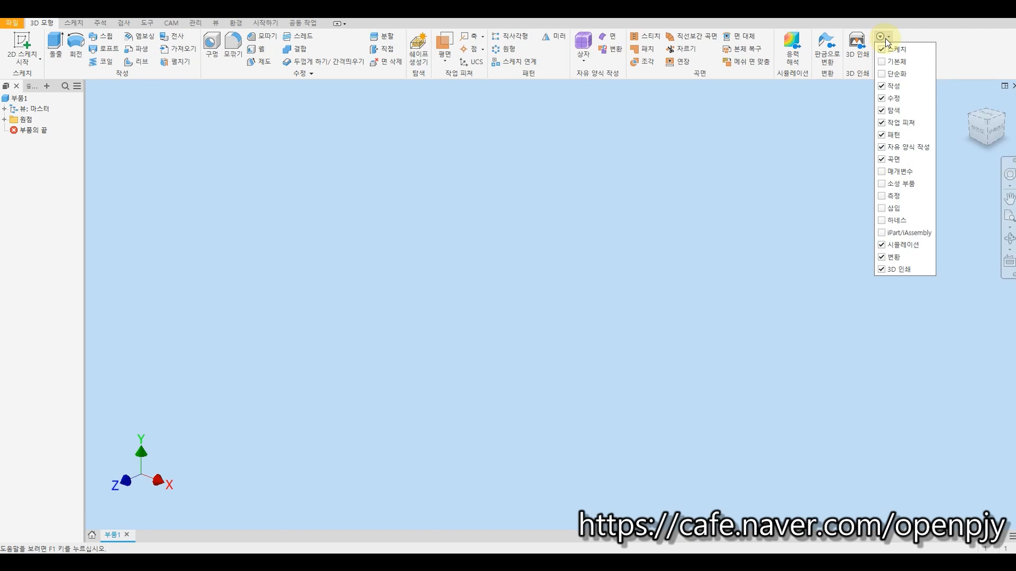
left_click(882, 62)
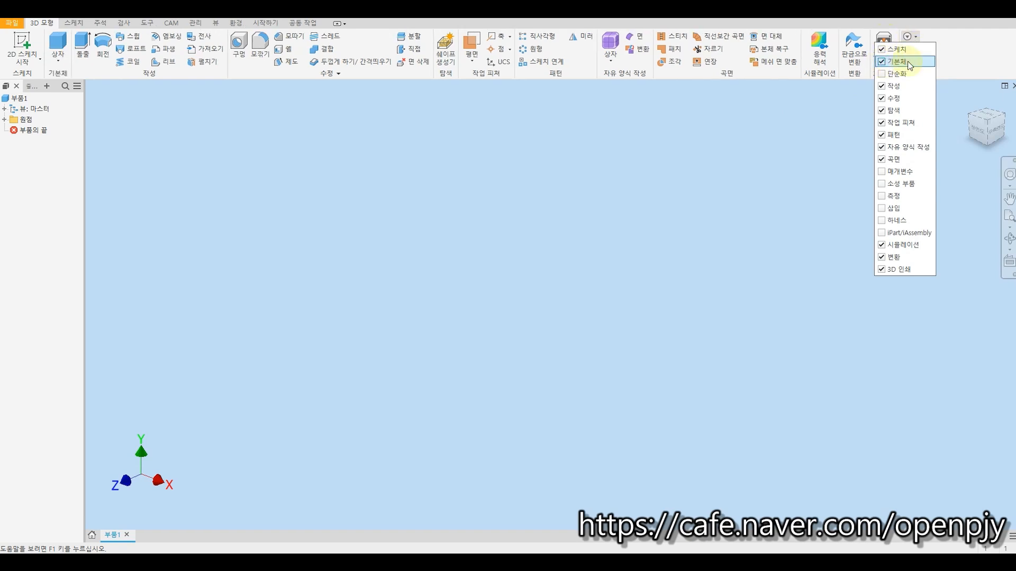
left_click(541, 114)
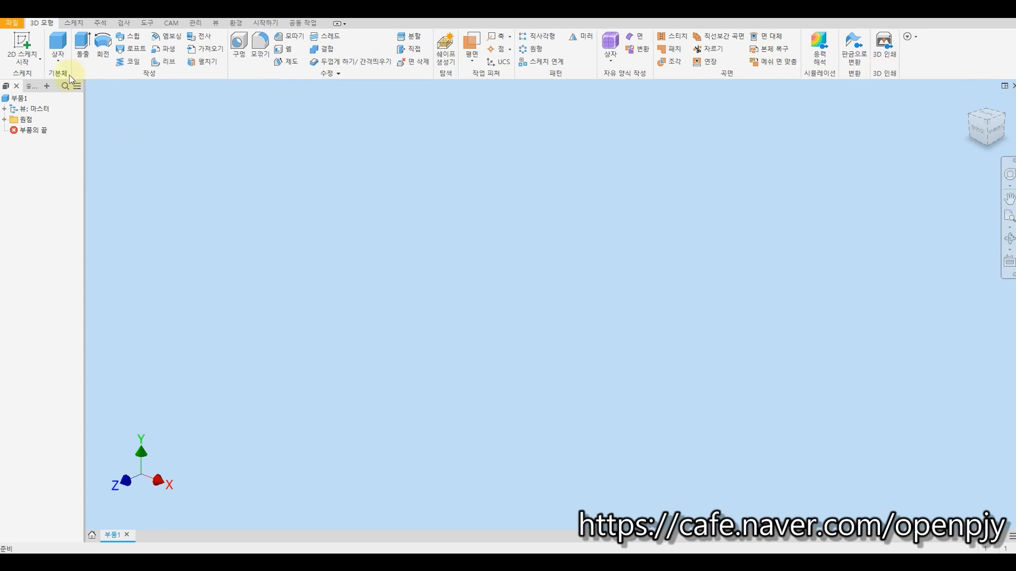
Create a box primitive on the XY plane with a 50 × 50 mm base centred on the origin and a 50 mm extrusion.
left_click(59, 61)
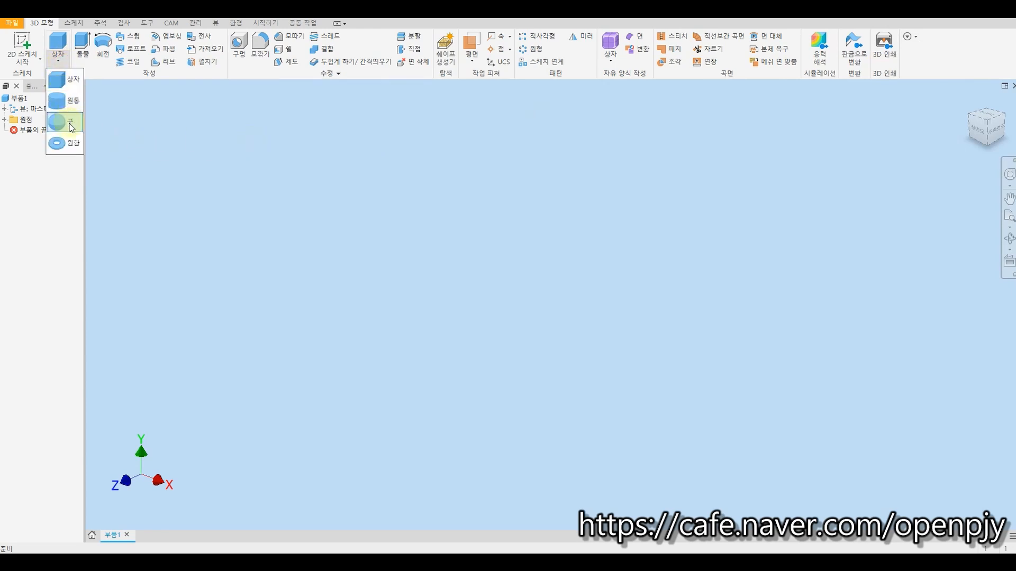
left_click(68, 84)
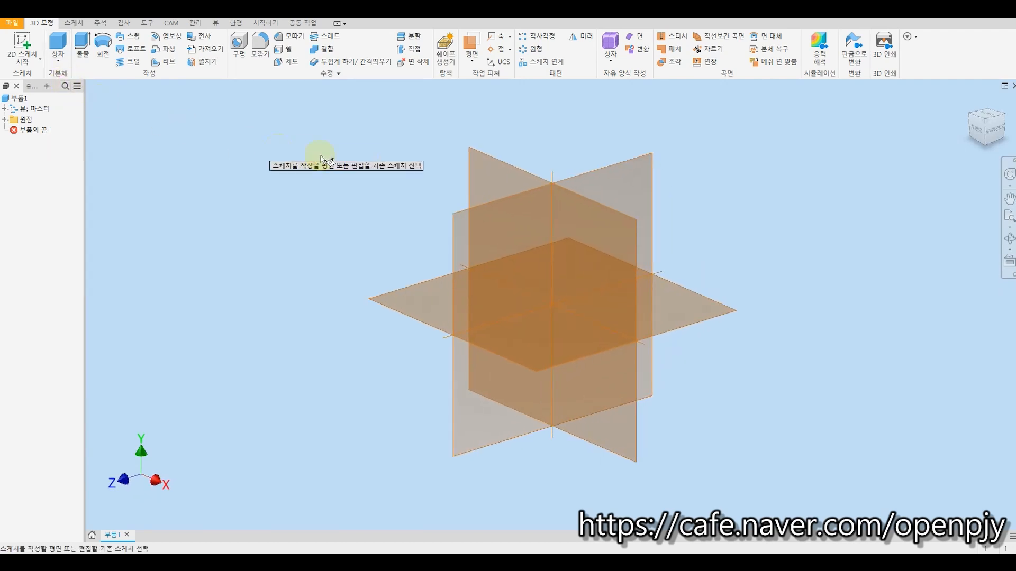
left_click(506, 176)
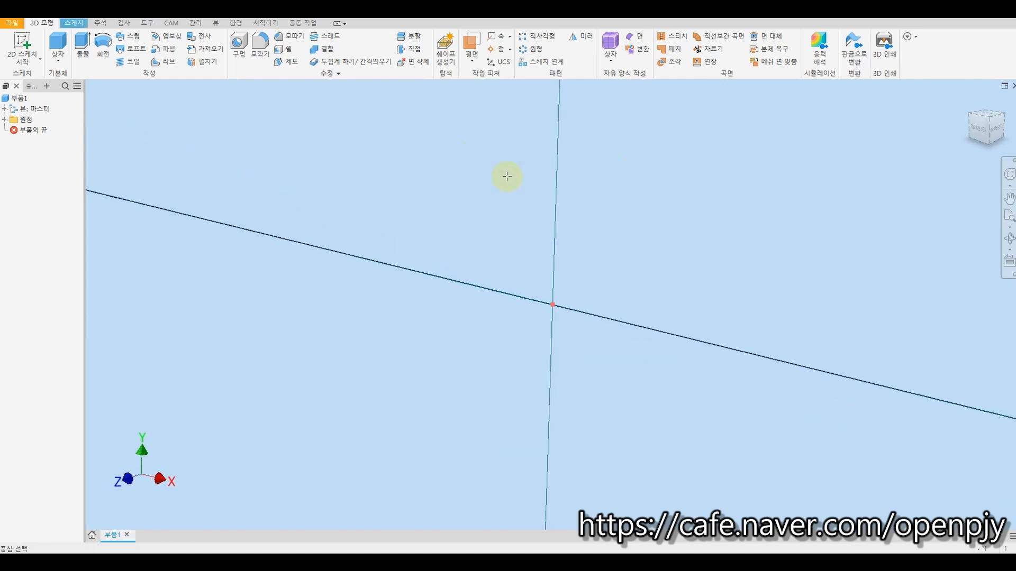
left_click(554, 305)
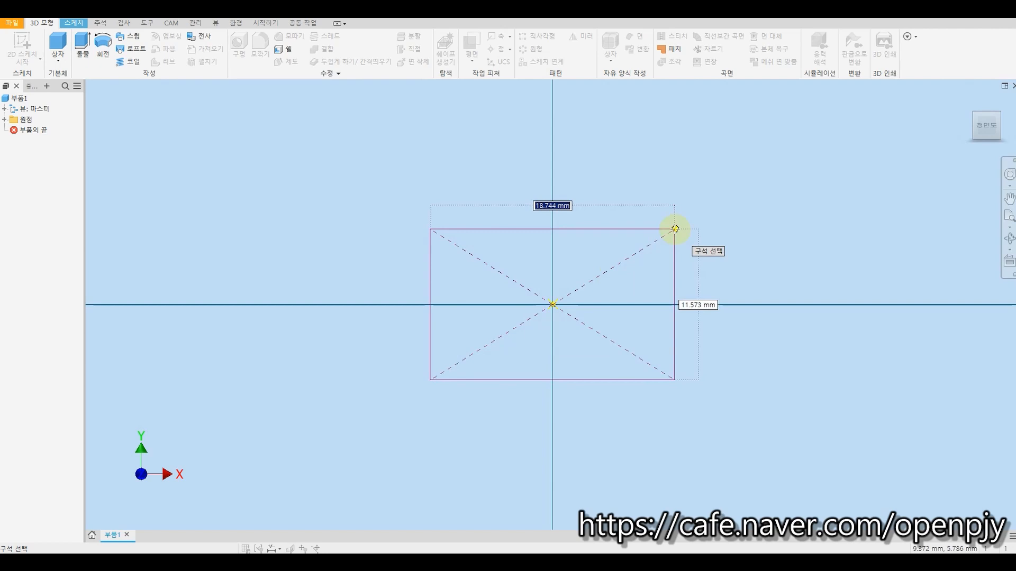
type("50")
key("Tab")
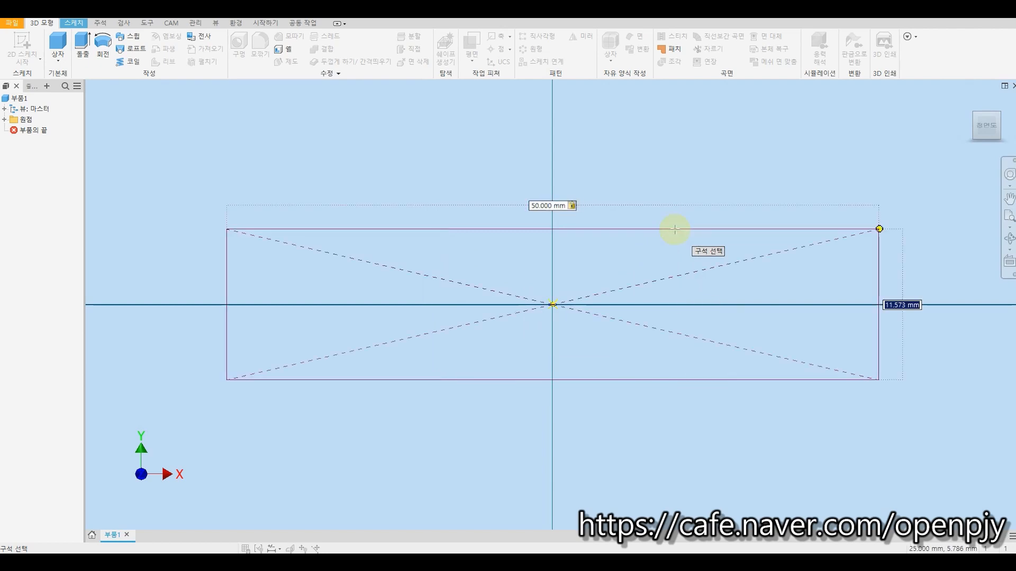
type("50")
key("Return")
key("e")
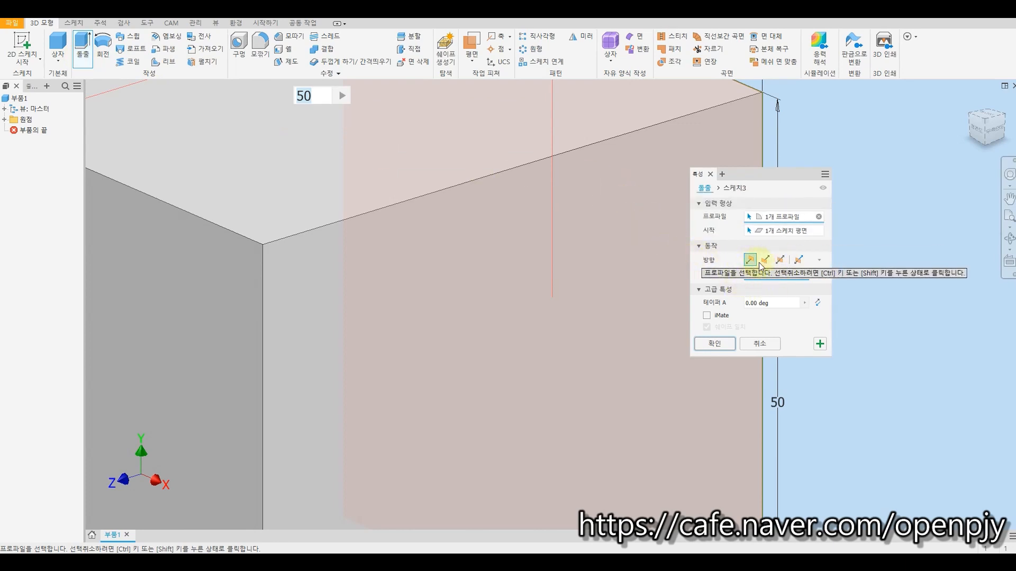
left_click(713, 345)
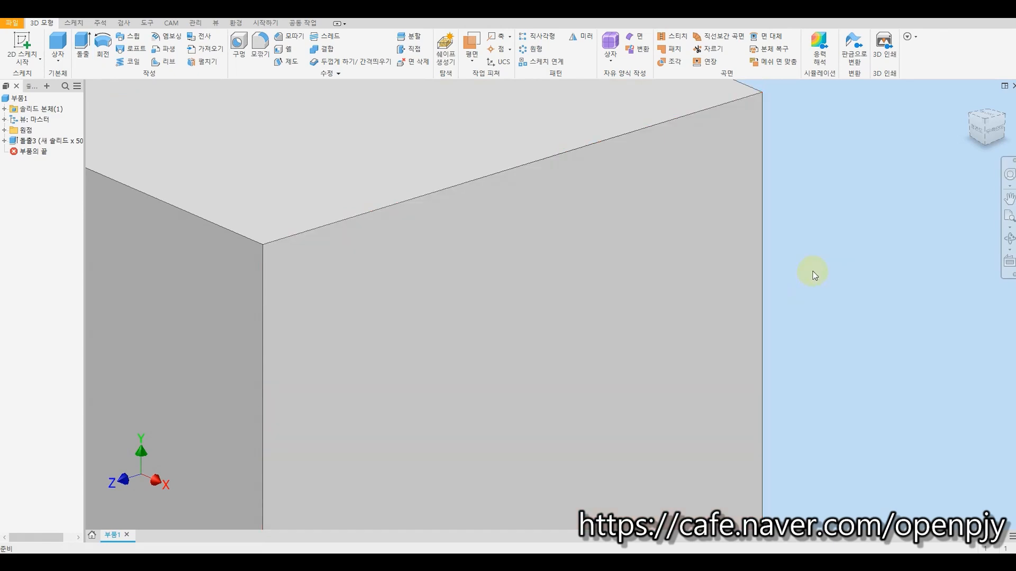
key("Home")
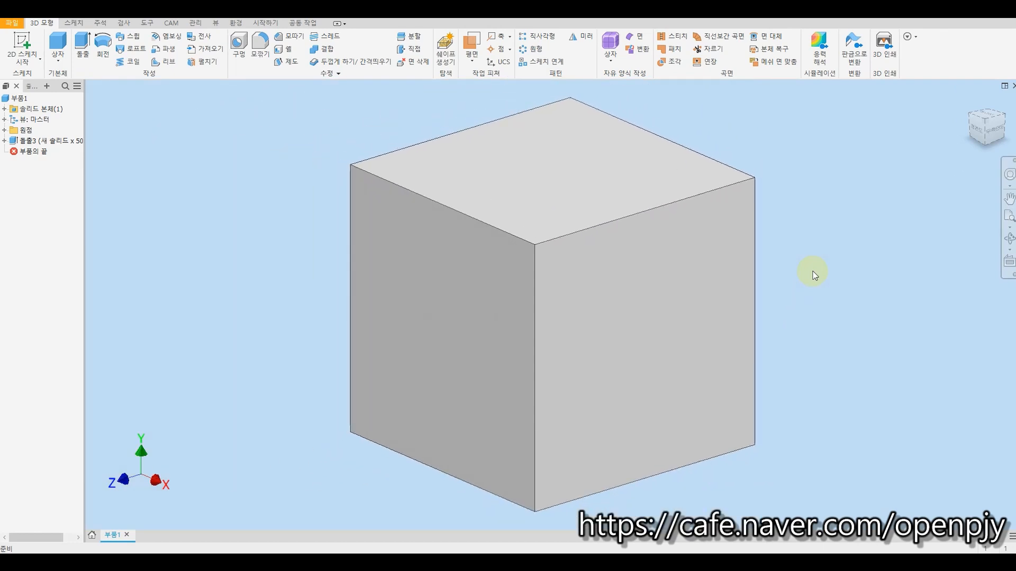
Try an equal-distance chamfer of 20 mm on the box's upper edge facing the +X side, and undo it.
left_click(292, 38)
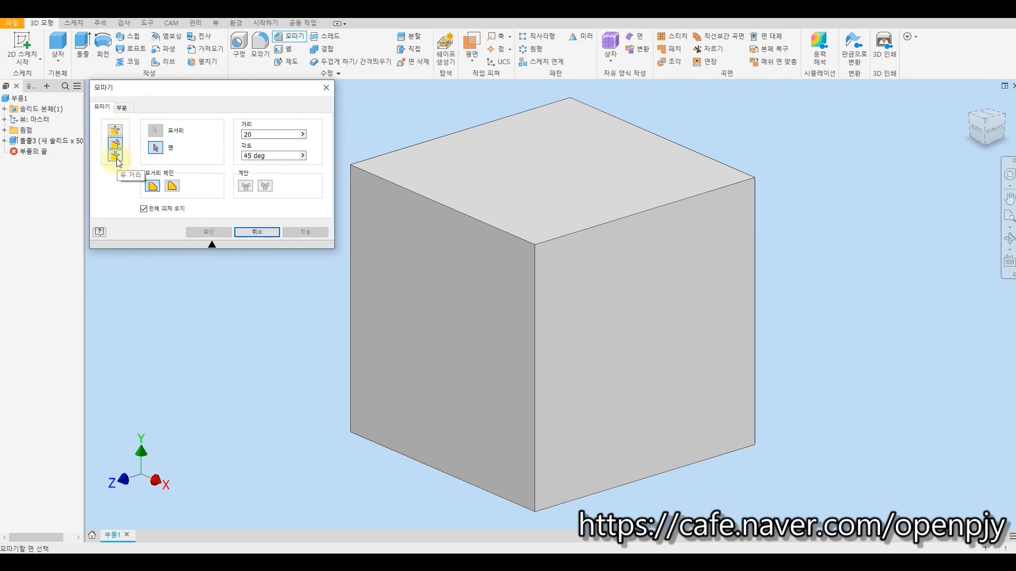
left_click(115, 130)
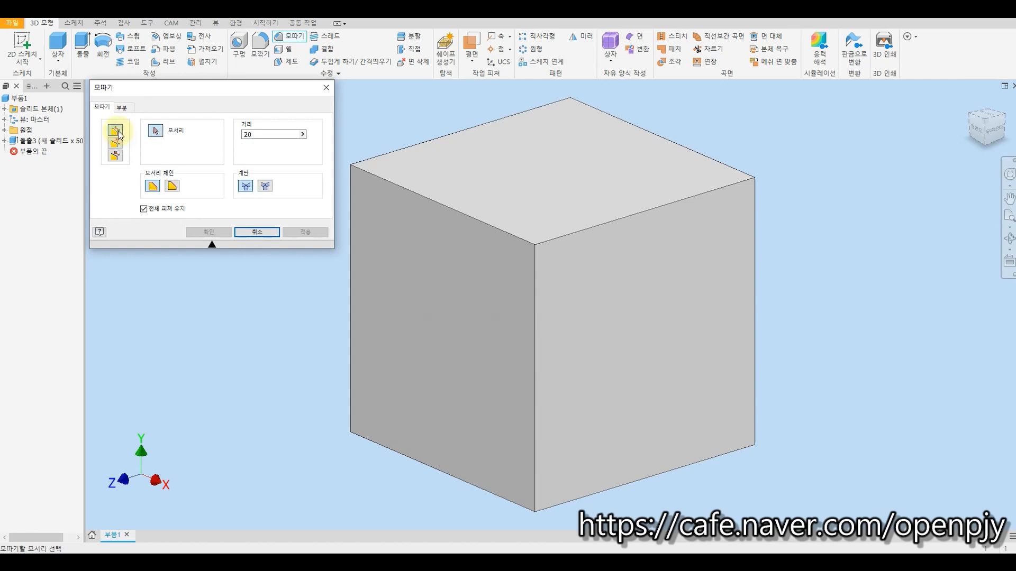
left_click(262, 135)
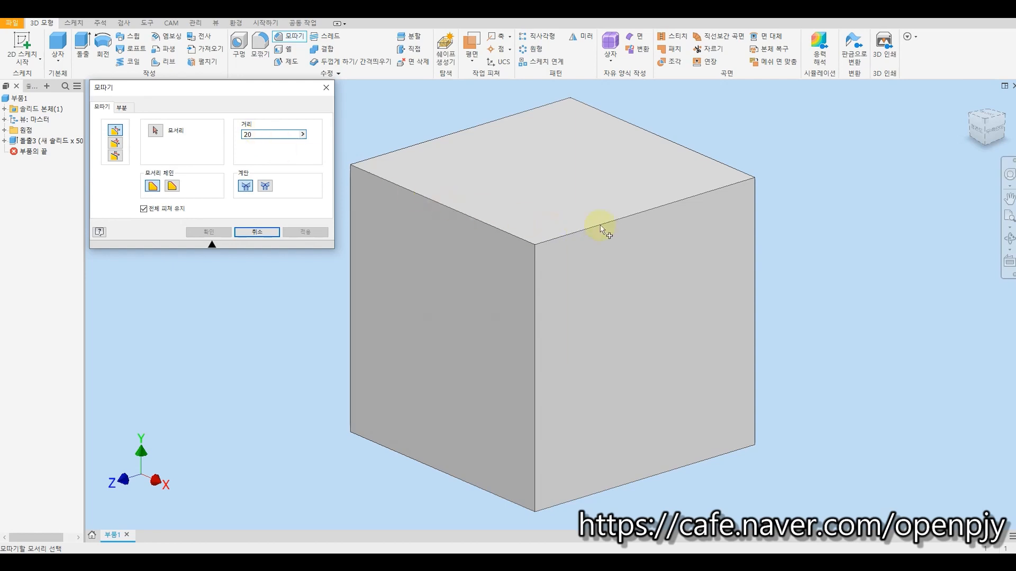
left_click(618, 225)
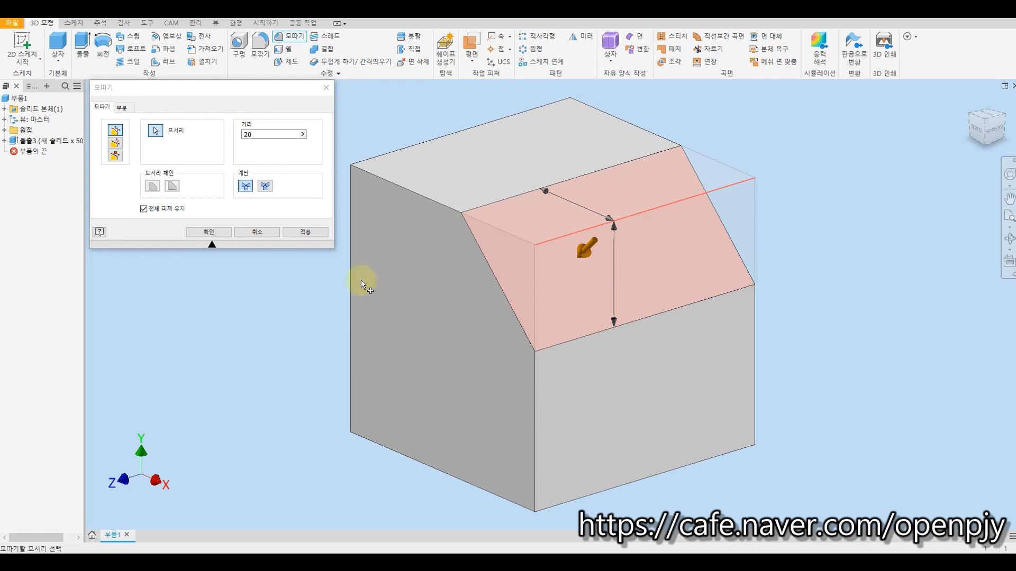
left_click(302, 231)
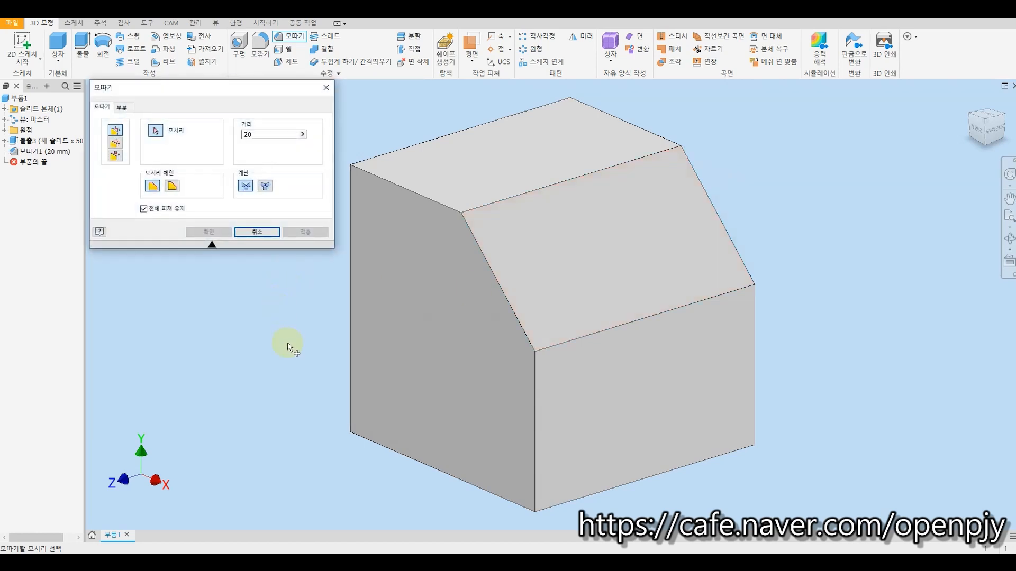
middle_click_drag(288, 353, 680, 188, "shift")
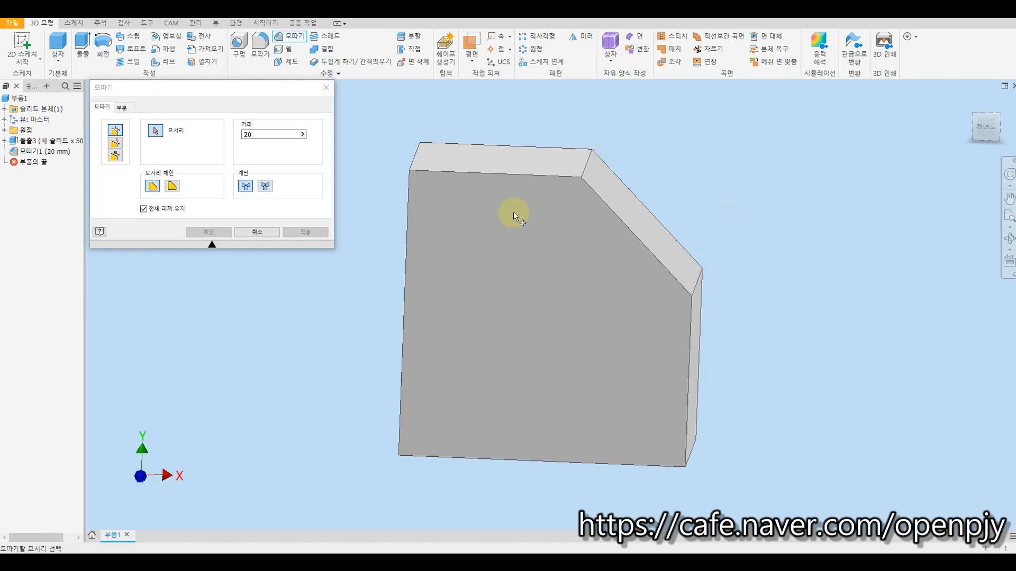
left_click(256, 233)
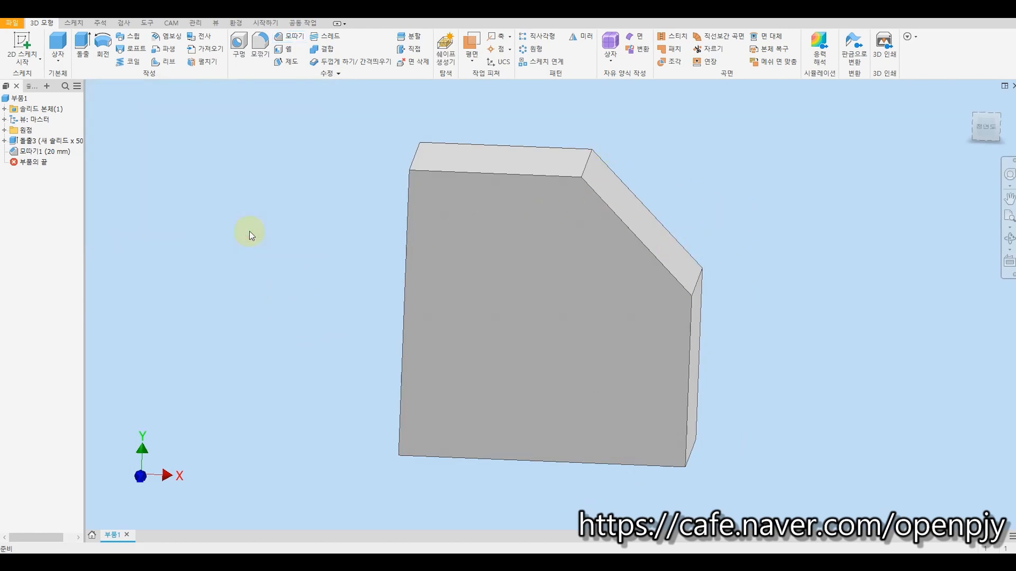
key("ctrl+z")
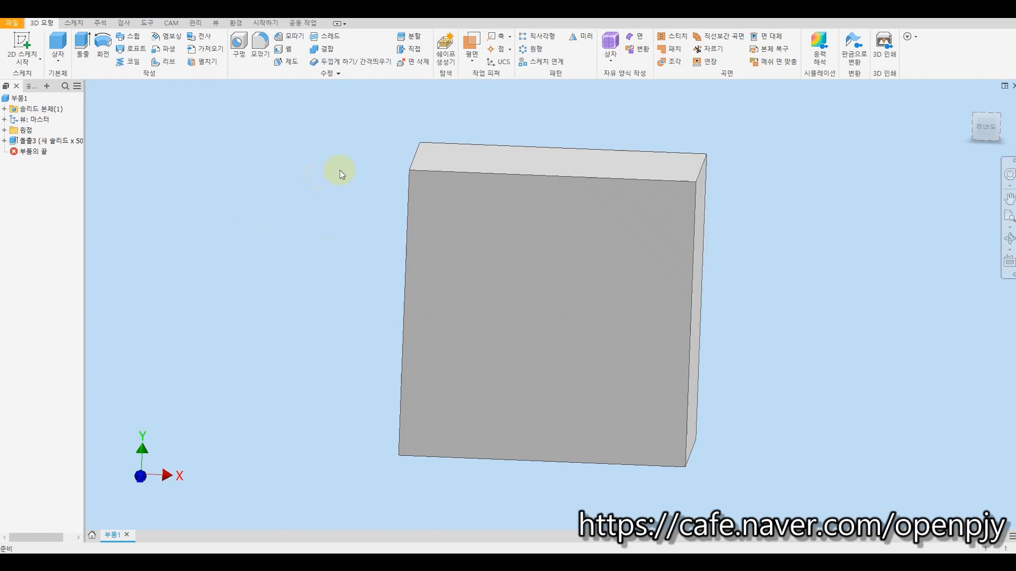
Try a two-distance chamfer of 10 mm and 20 mm on the box's upper +X edge, with the direction flipped.
left_click(297, 38)
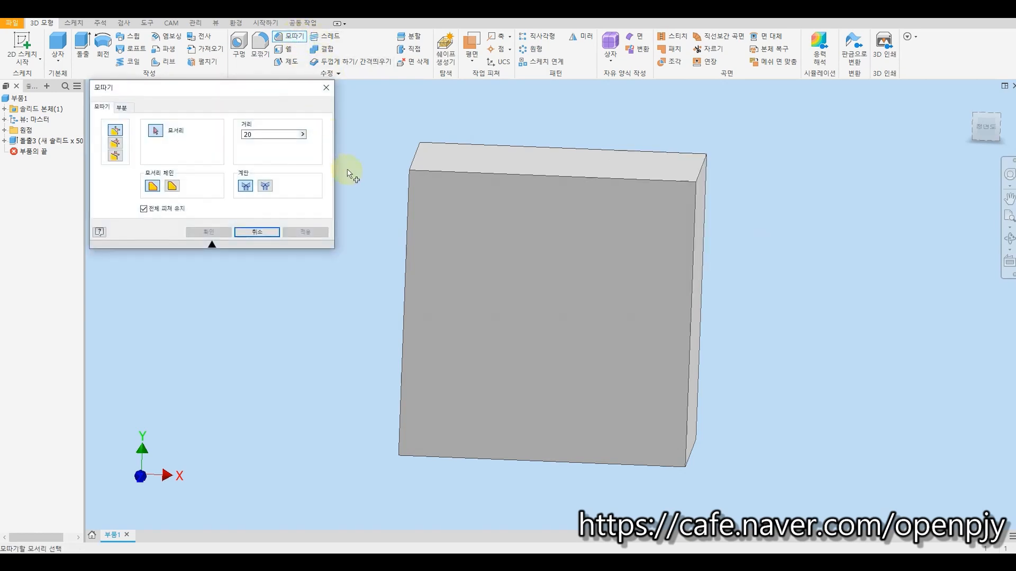
left_click(121, 157)
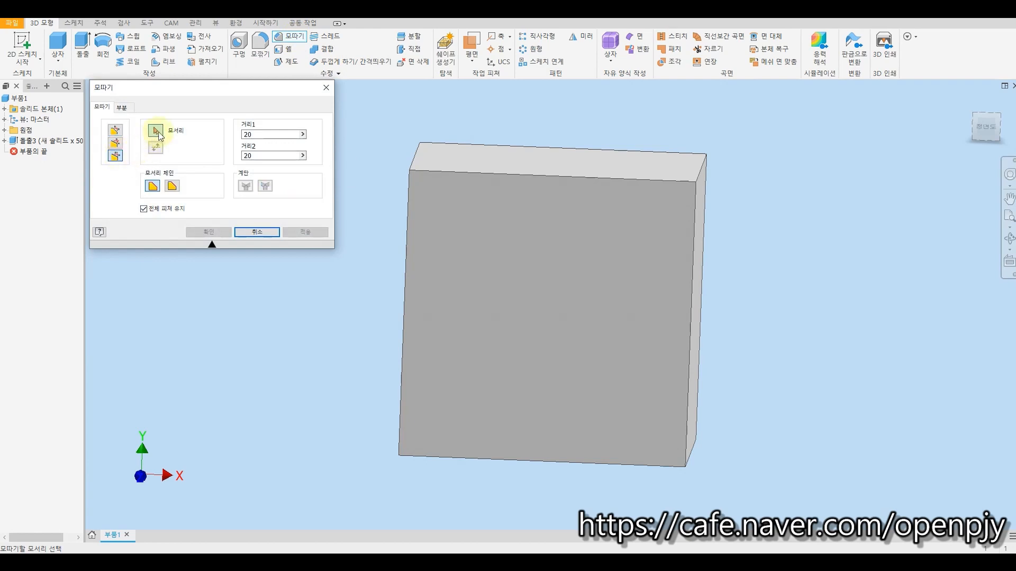
left_click(259, 135)
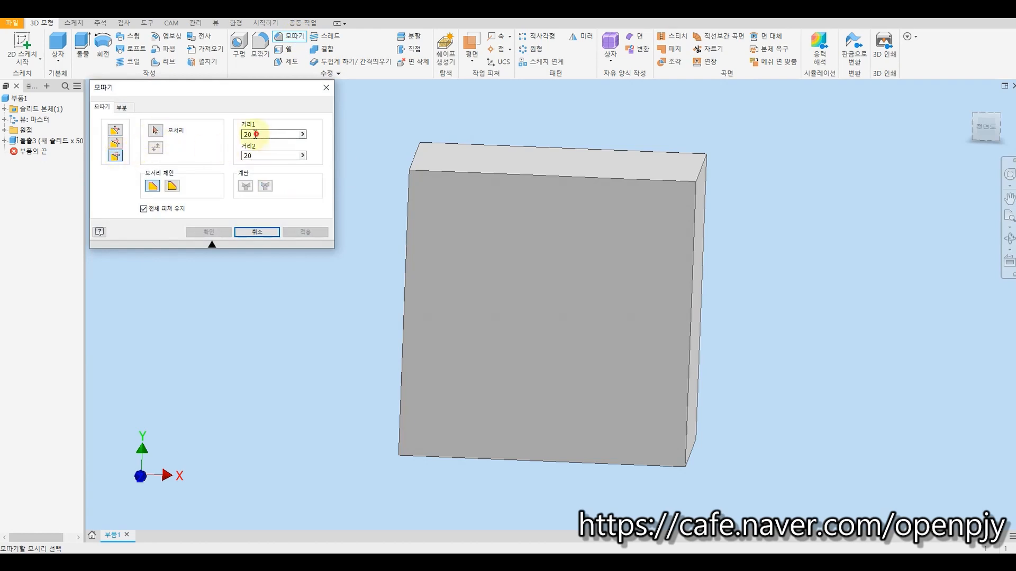
type("10")
left_click(708, 166)
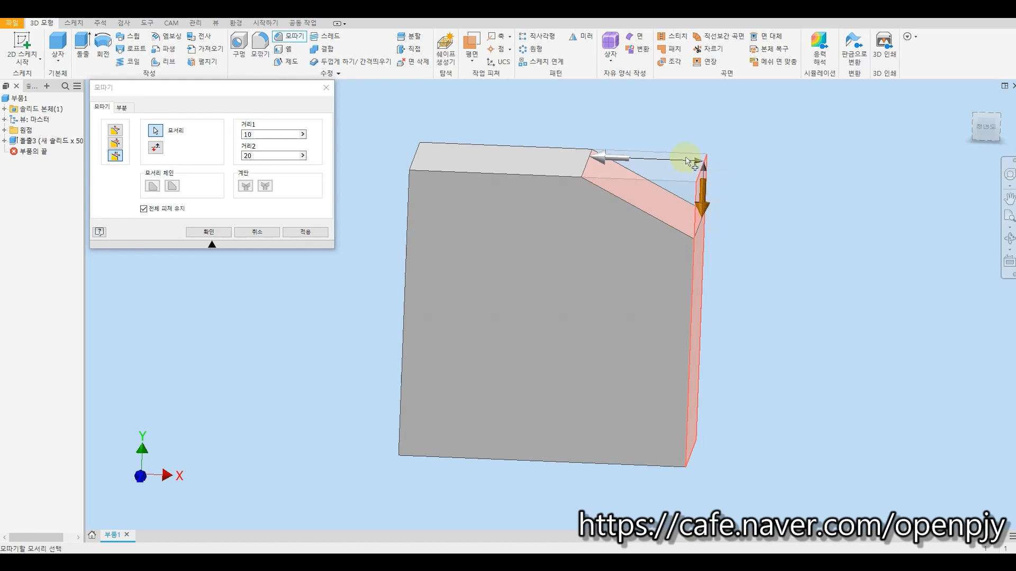
left_click(156, 148)
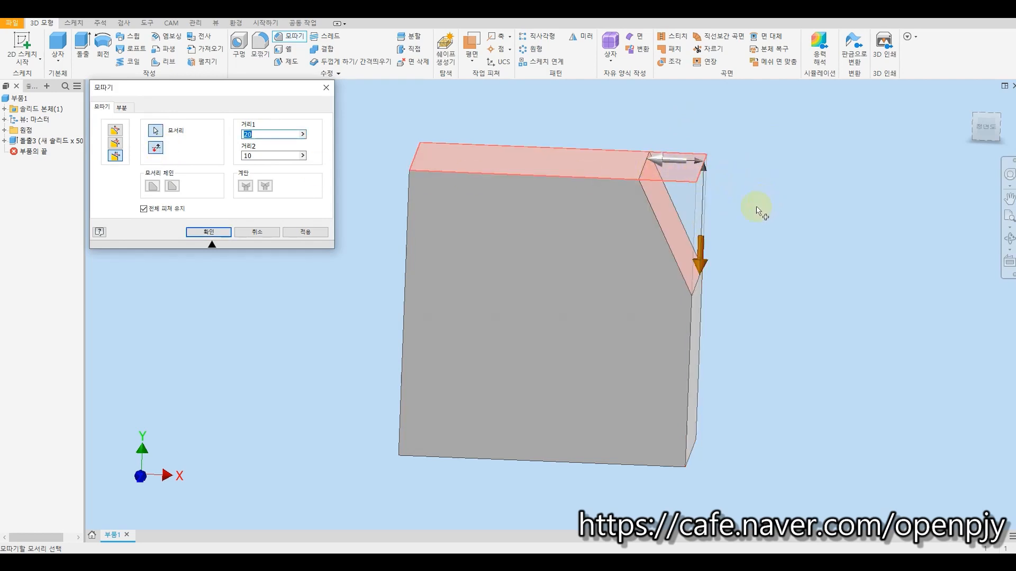
left_click(257, 237)
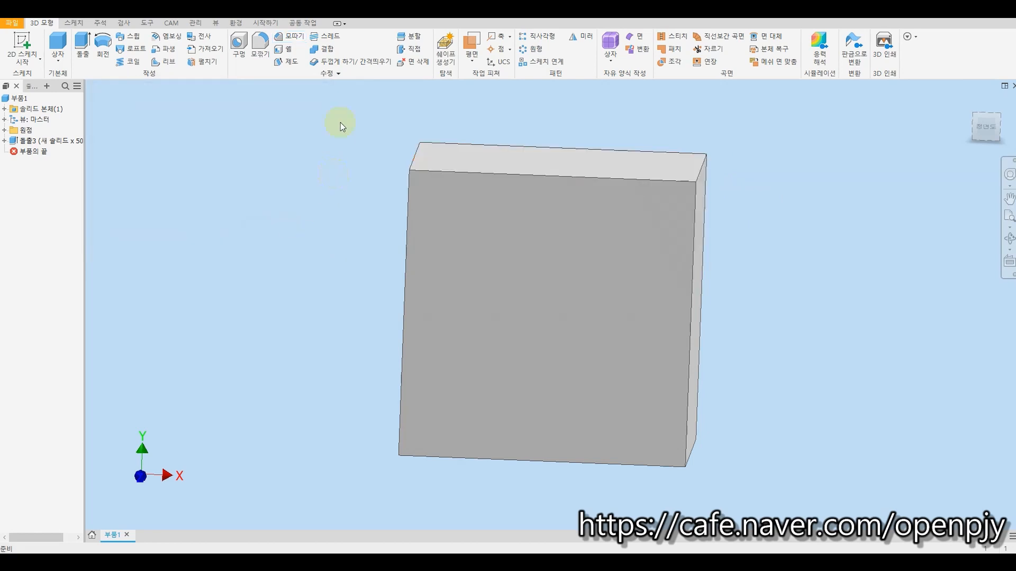
Set up a distance-and-angle chamfer of 20 mm and 30 degrees on the upper +X edge, using the +X side face as reference.
left_click(292, 41)
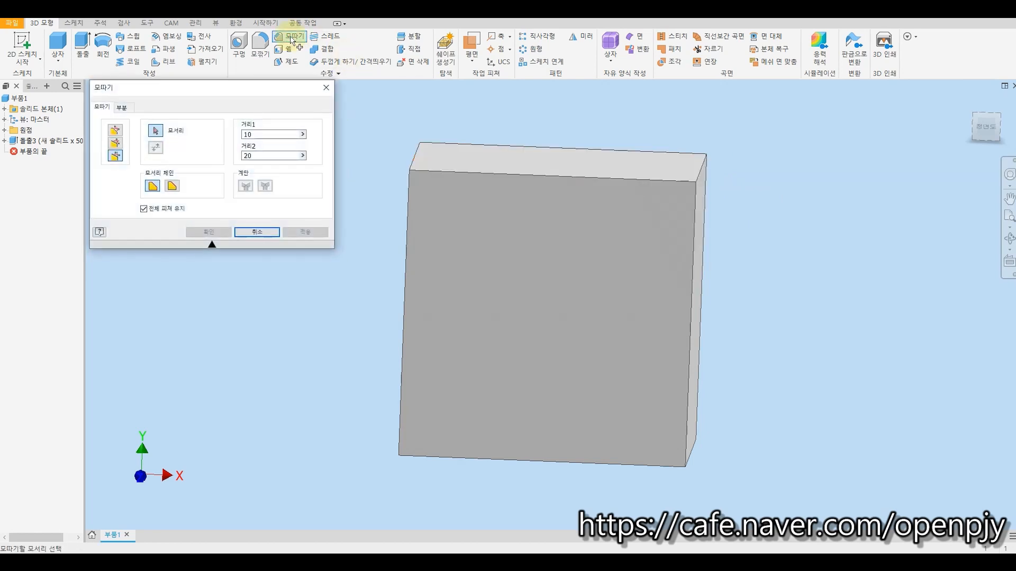
left_click(115, 144)
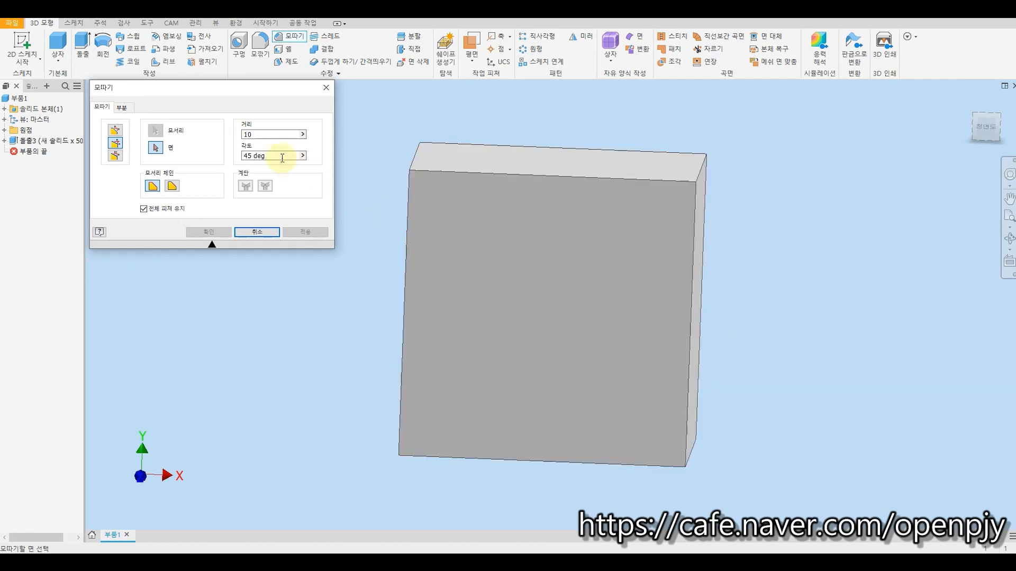
double_click(262, 134)
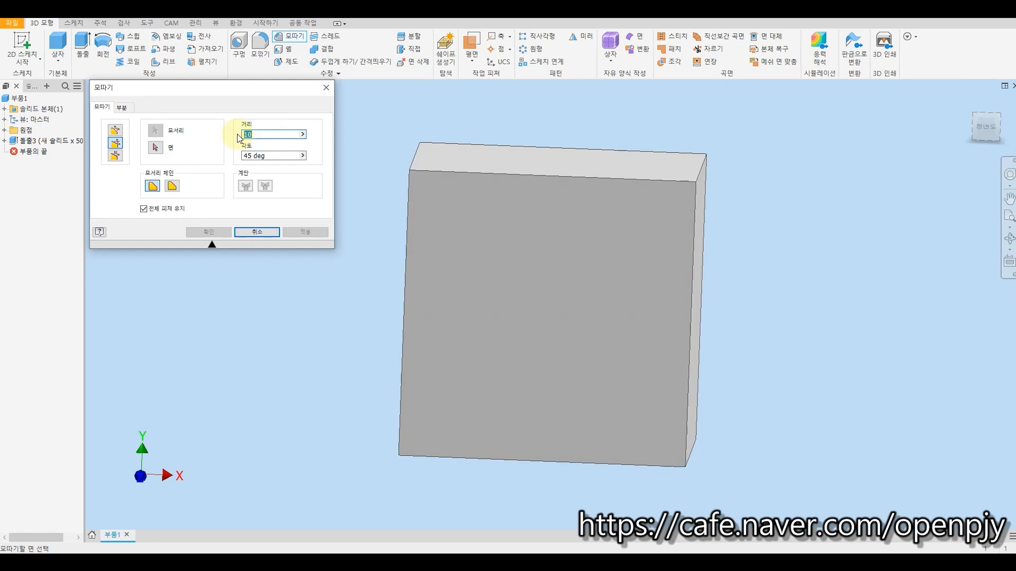
type("20")
left_click(262, 155)
type("30")
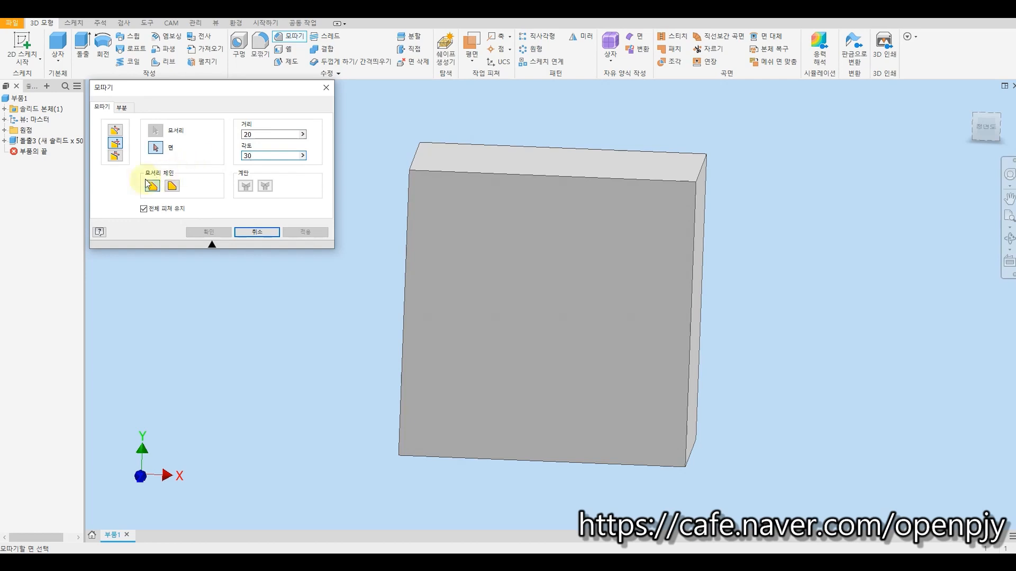
left_click(158, 149)
middle_click_drag(820, 291, 739, 205, "shift")
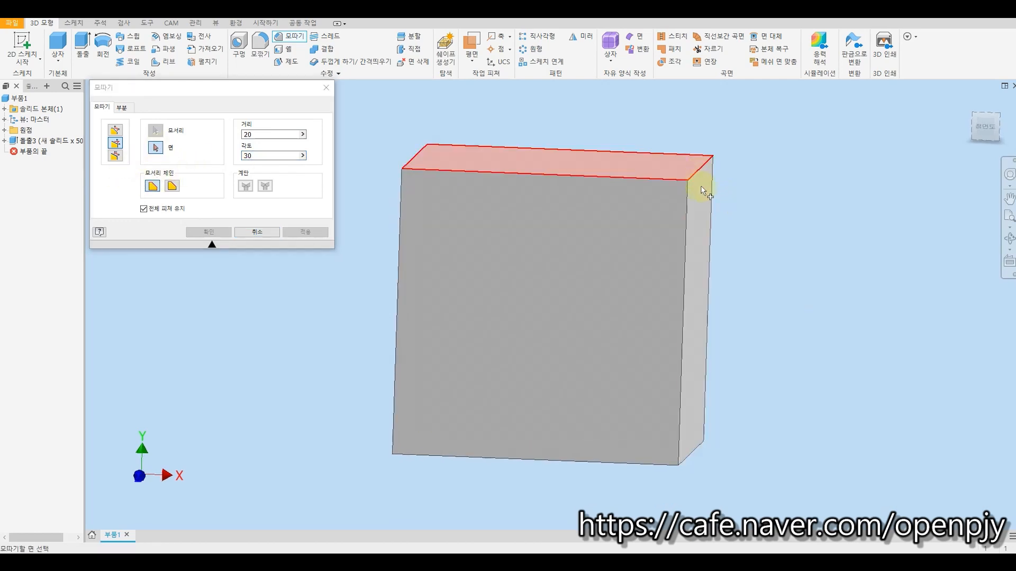
left_click(697, 284)
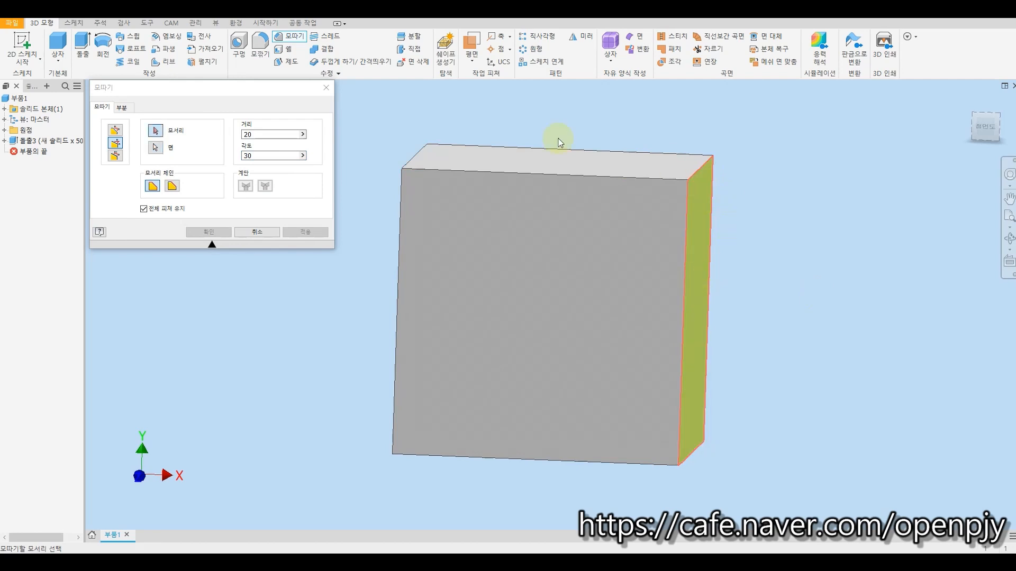
left_click(686, 175)
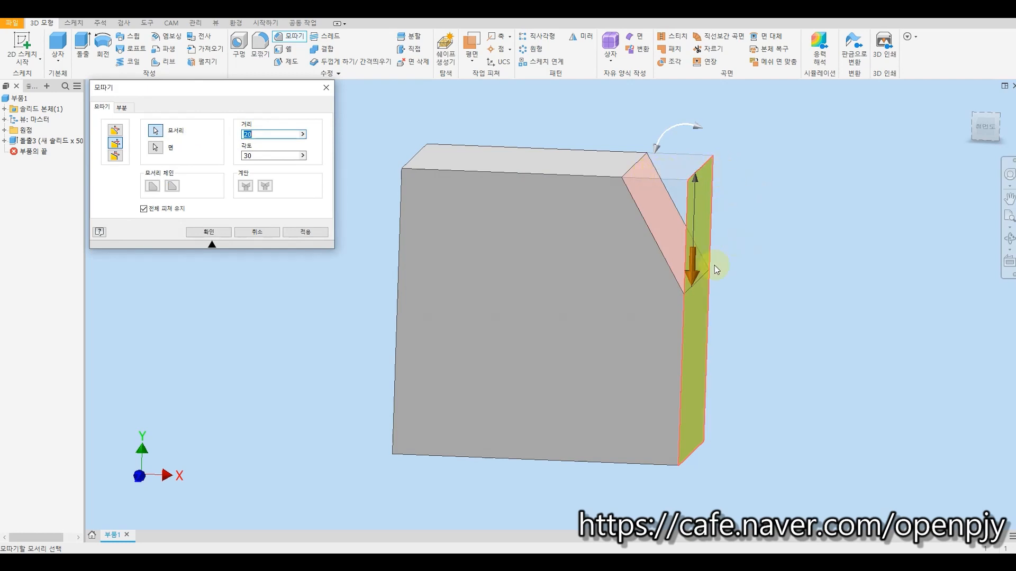
Try chamfer angles of 35 and 0 degrees in the distance-and-angle preview, and set the angle back to 30 degrees.
middle_click_drag(772, 223, 772, 222, "shift")
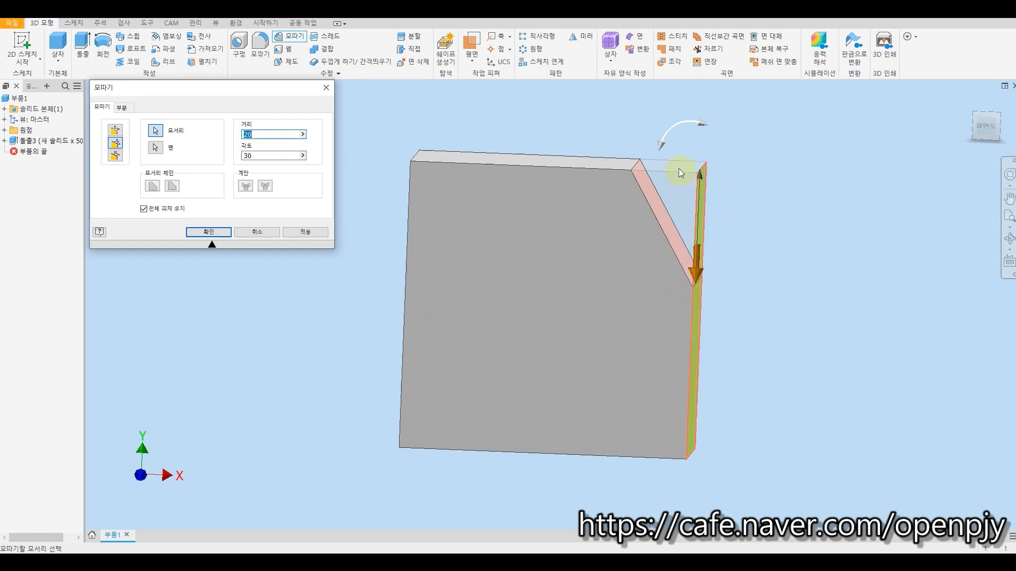
mouse_move(670, 146)
left_mouse_down()
mouse_move(704, 127)
mouse_move(651, 159)
mouse_move(680, 146)
mouse_move(656, 155)
mouse_move(673, 148)
mouse_move(670, 138)
mouse_move(662, 152)
left_mouse_up()
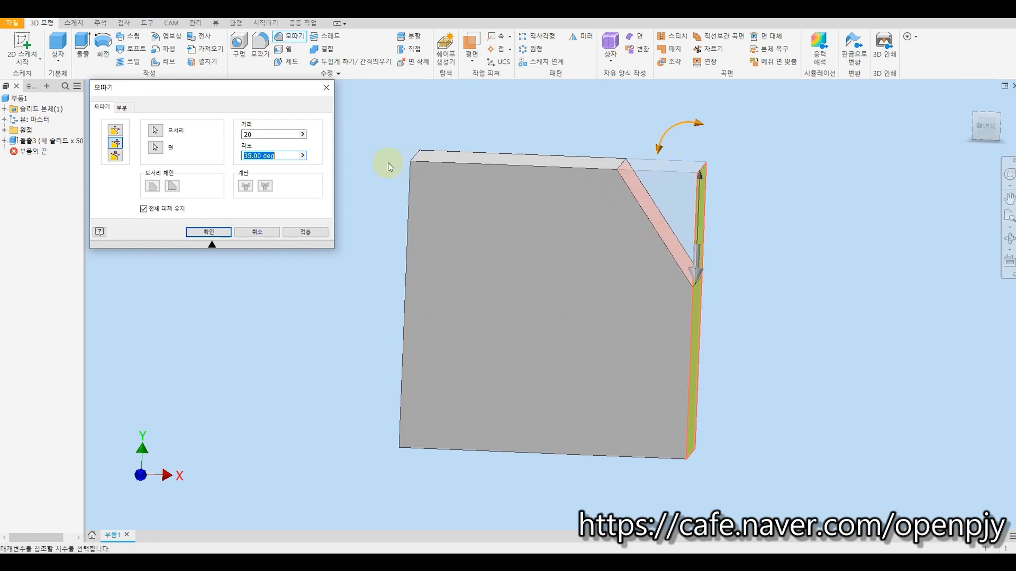
type("0")
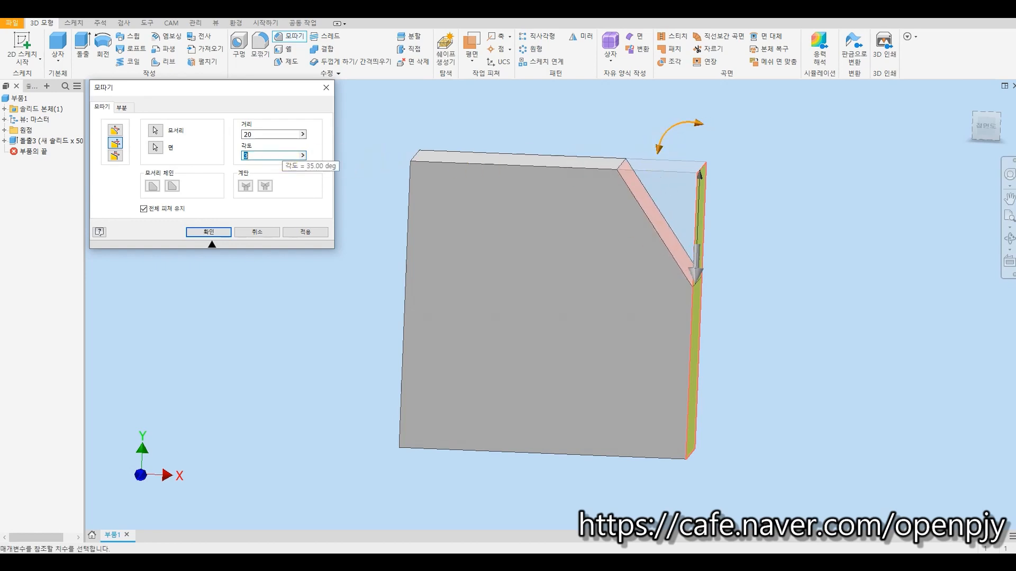
double_click(247, 155)
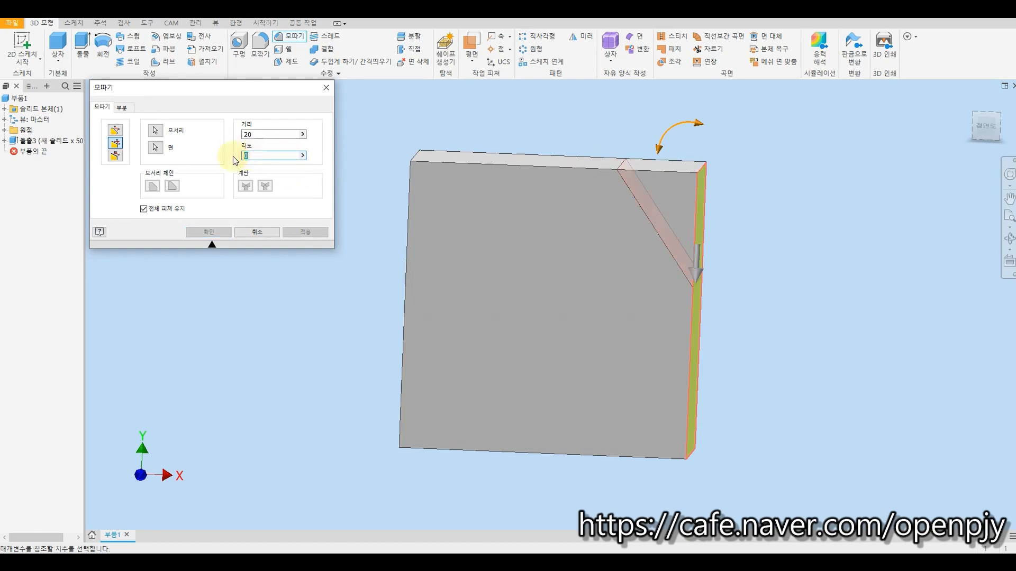
type("30")
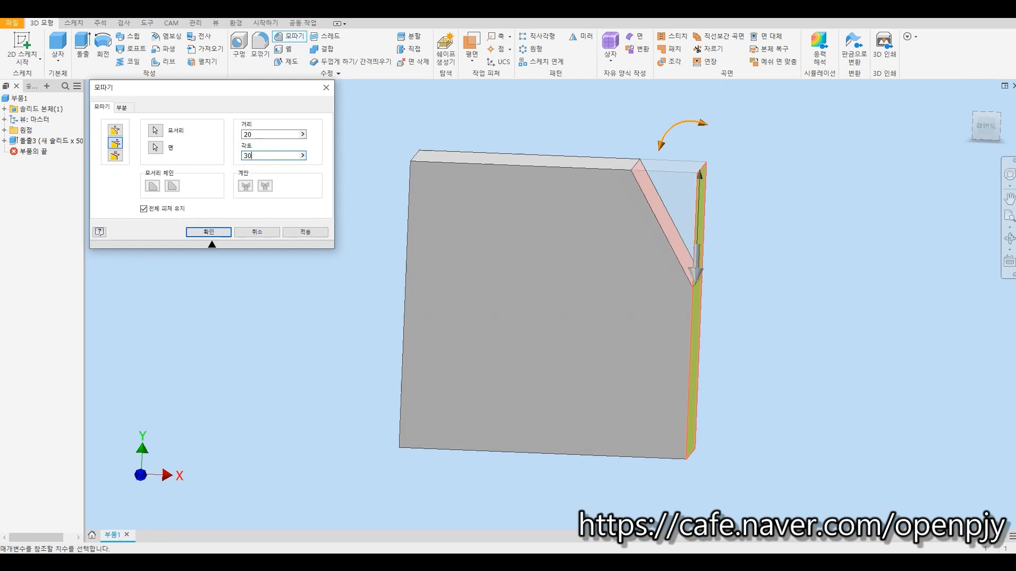
Apply the 20 mm, 30-degree chamfer on the upper +X edge, and undo it.
left_click(228, 233)
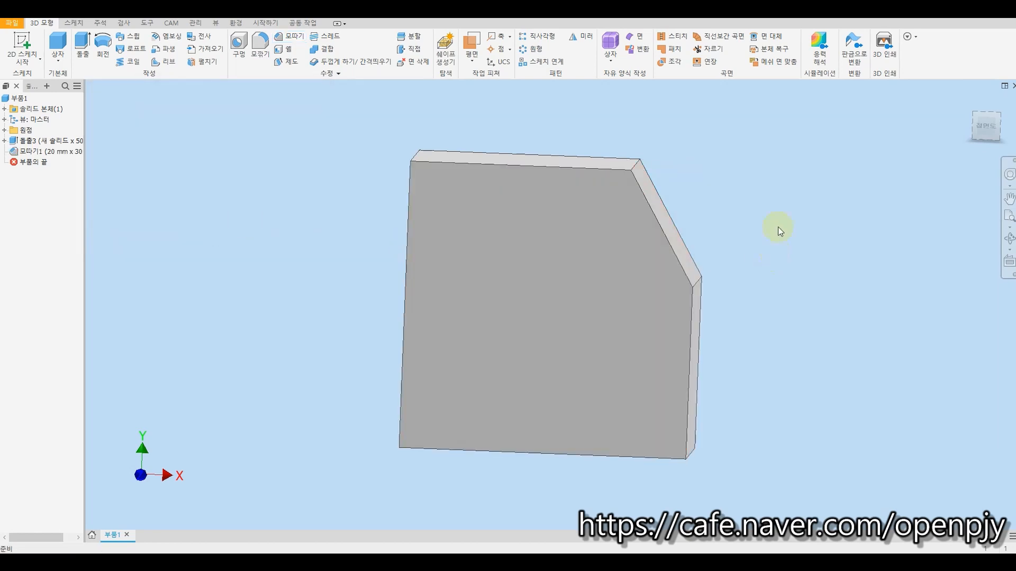
key("F6")
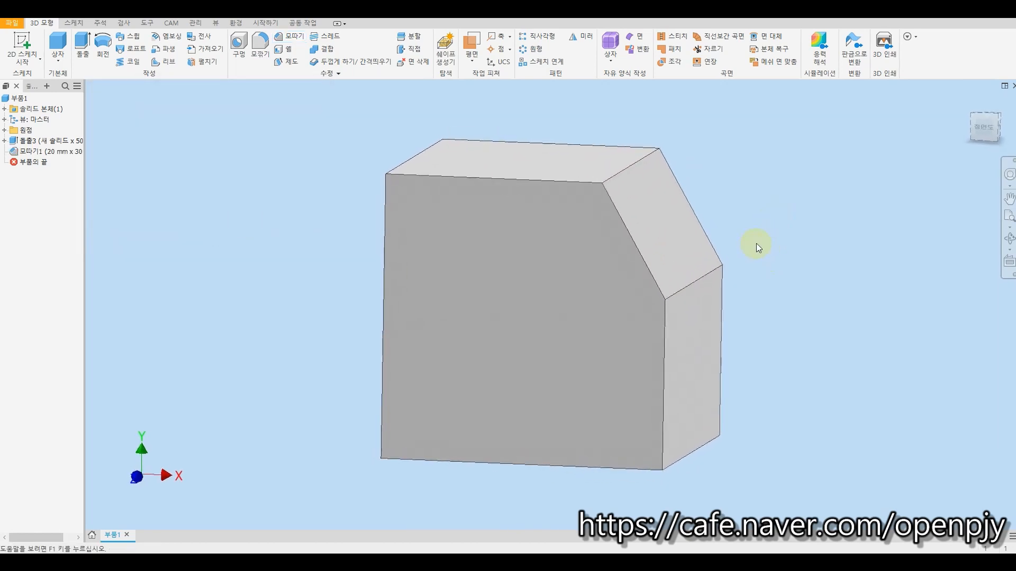
key("ctrl+z")
left_click(289, 36)
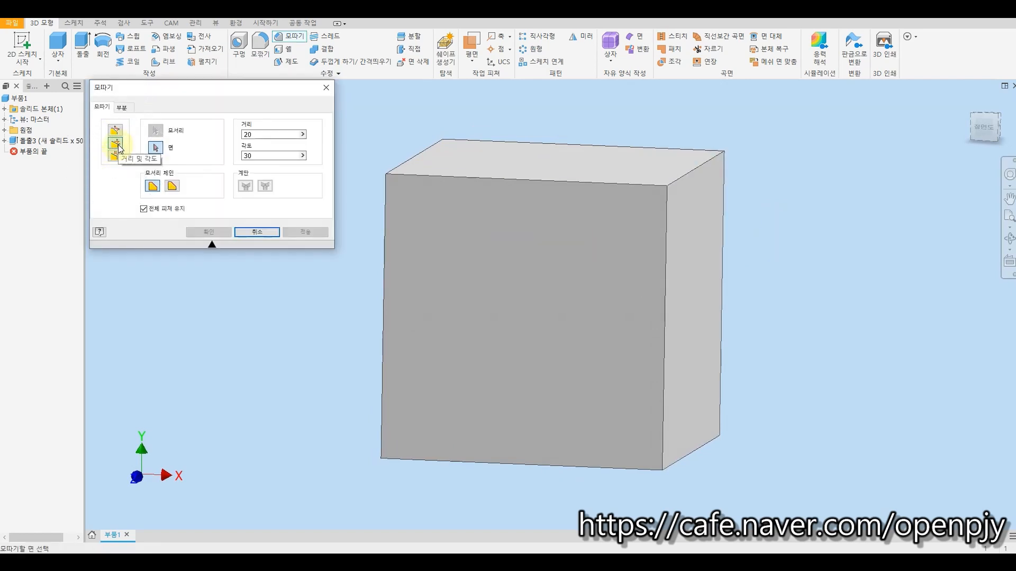
Preview a 10 mm constant-radius edge fillet on the box's upper +X edge and both vertical edges of the +X side.
left_click(261, 47)
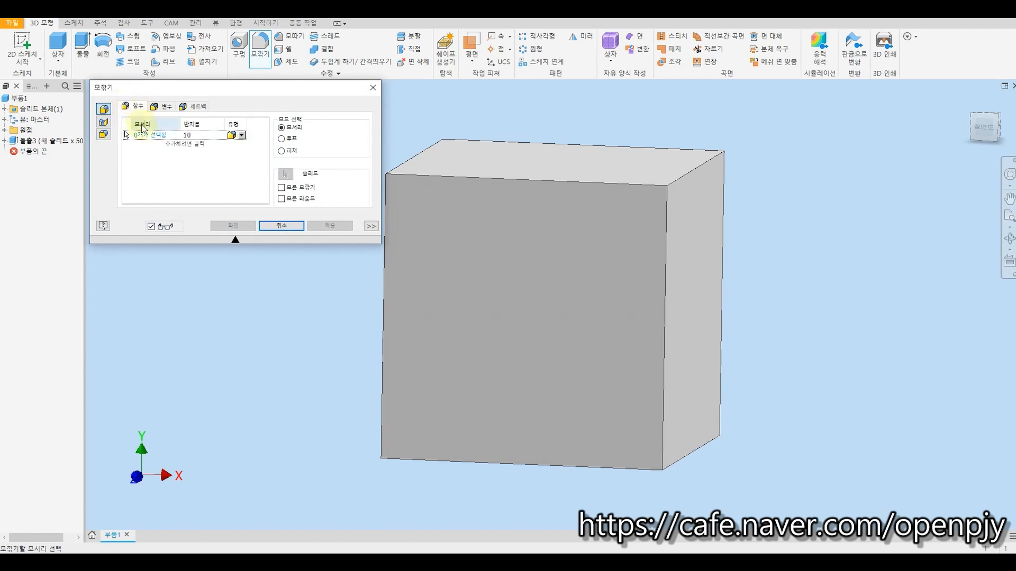
left_click(690, 173)
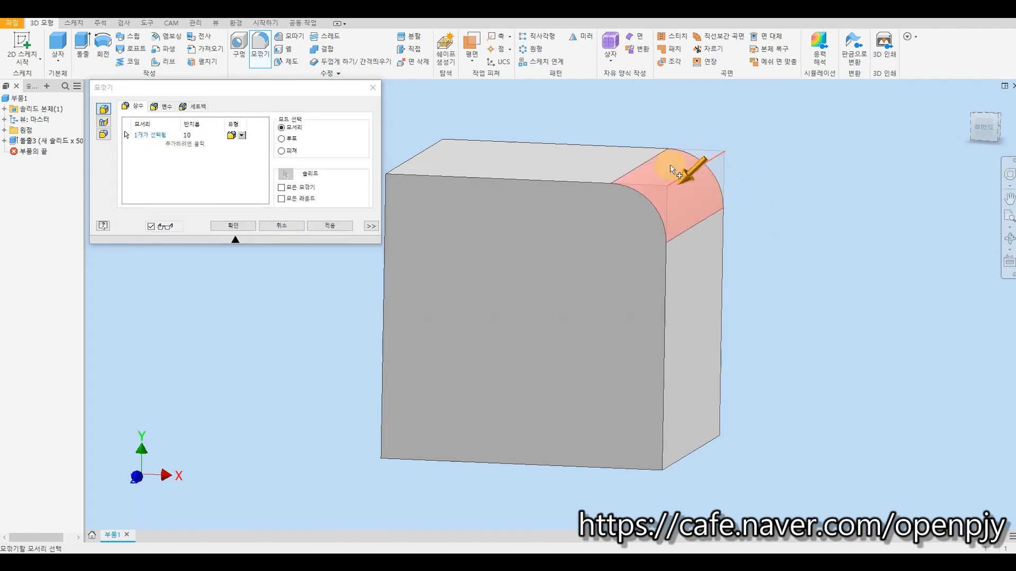
left_click(190, 138)
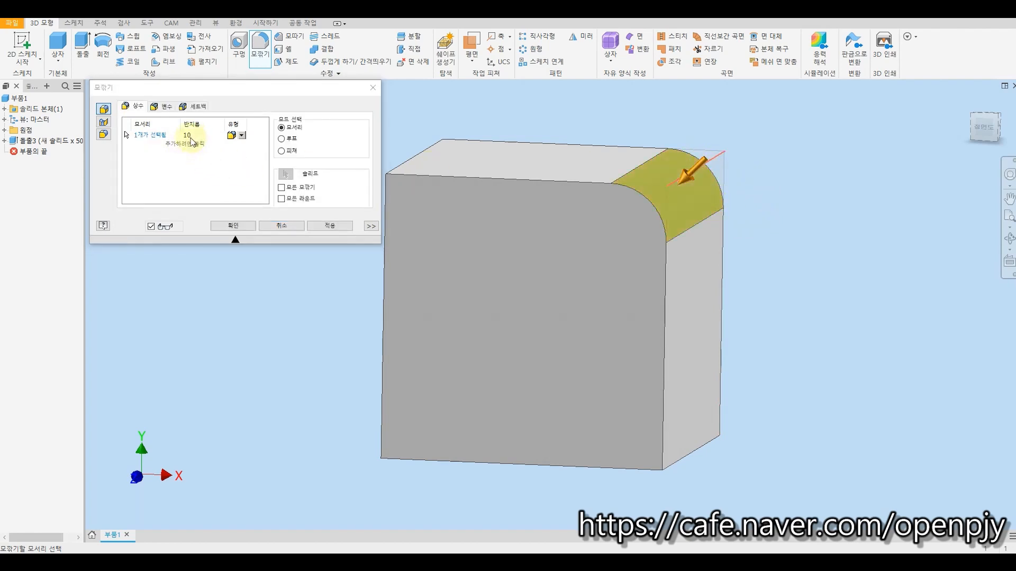
left_click(191, 138)
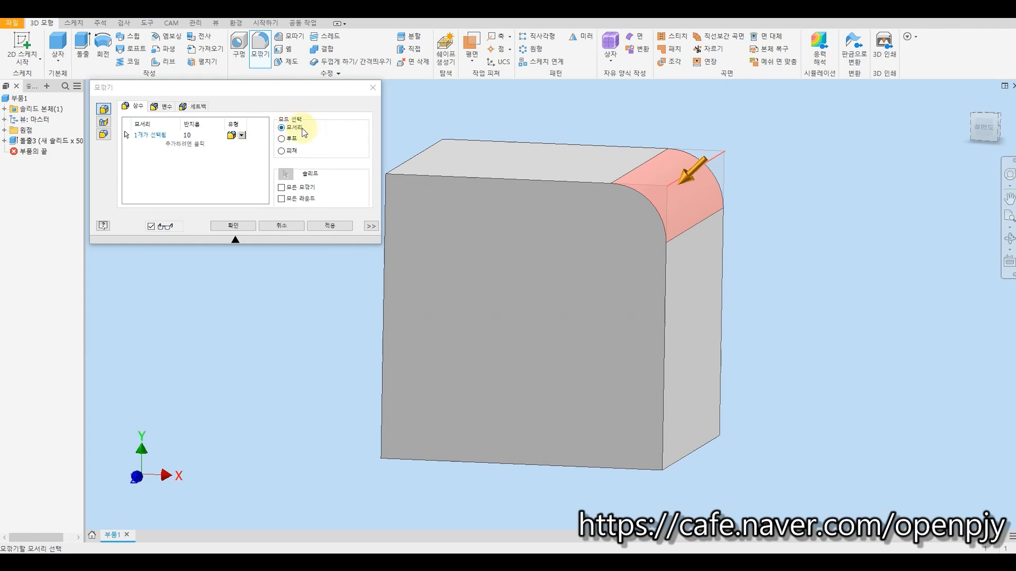
left_click(666, 220)
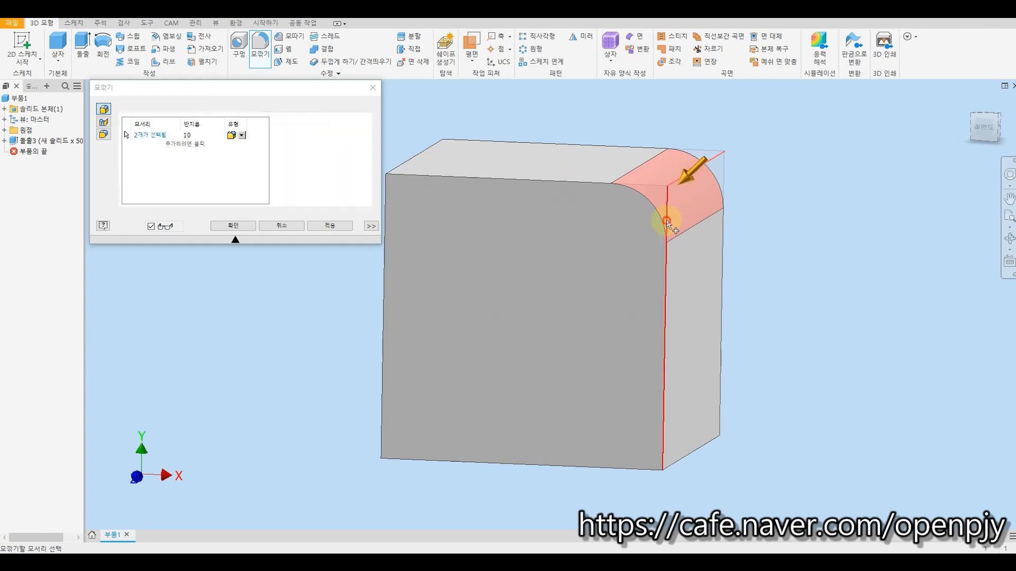
left_click(722, 225)
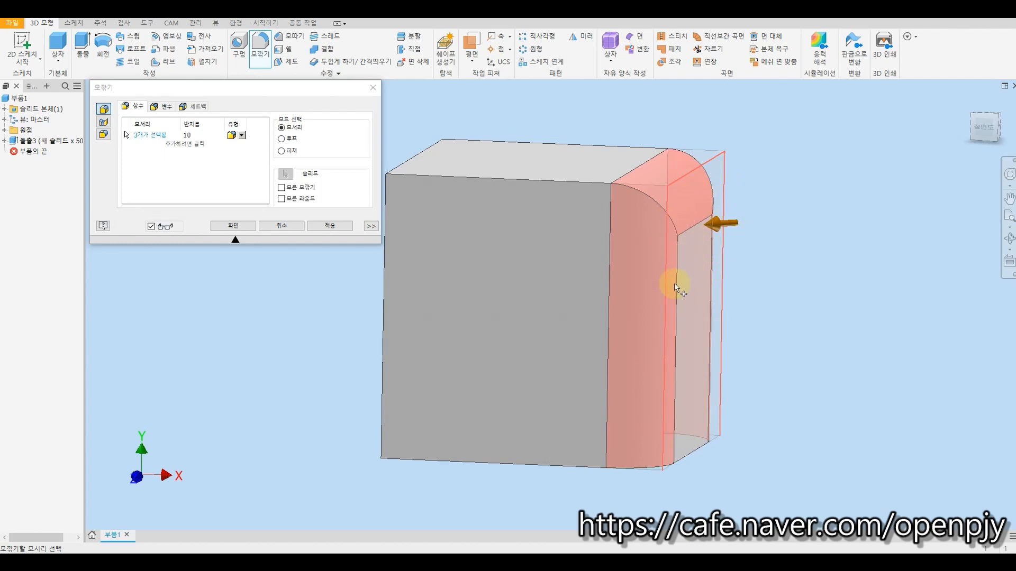
Add the edge loops of the front and top faces to the 10 mm fillet in loop mode, and cancel it.
left_click(292, 140)
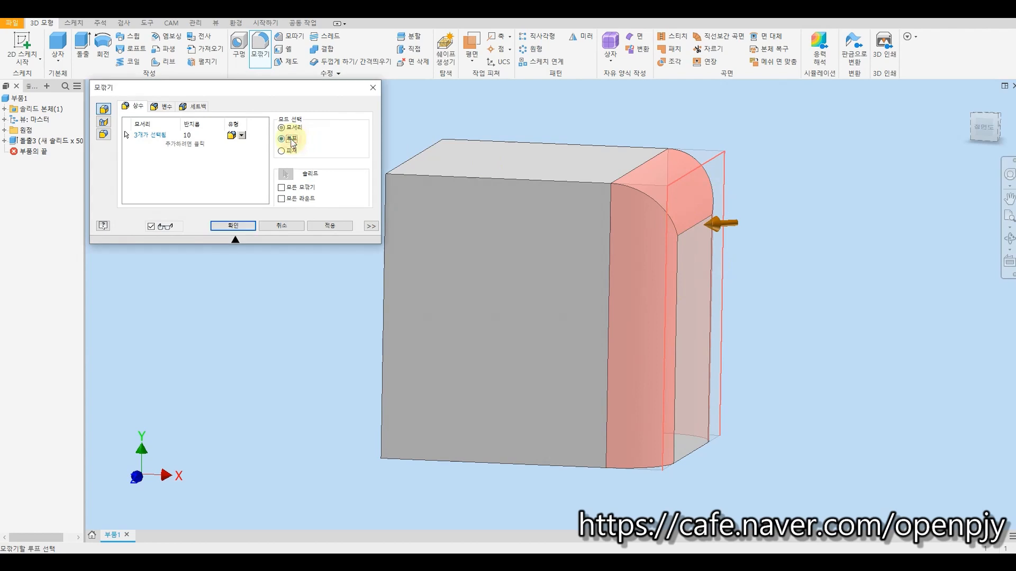
left_click(496, 178)
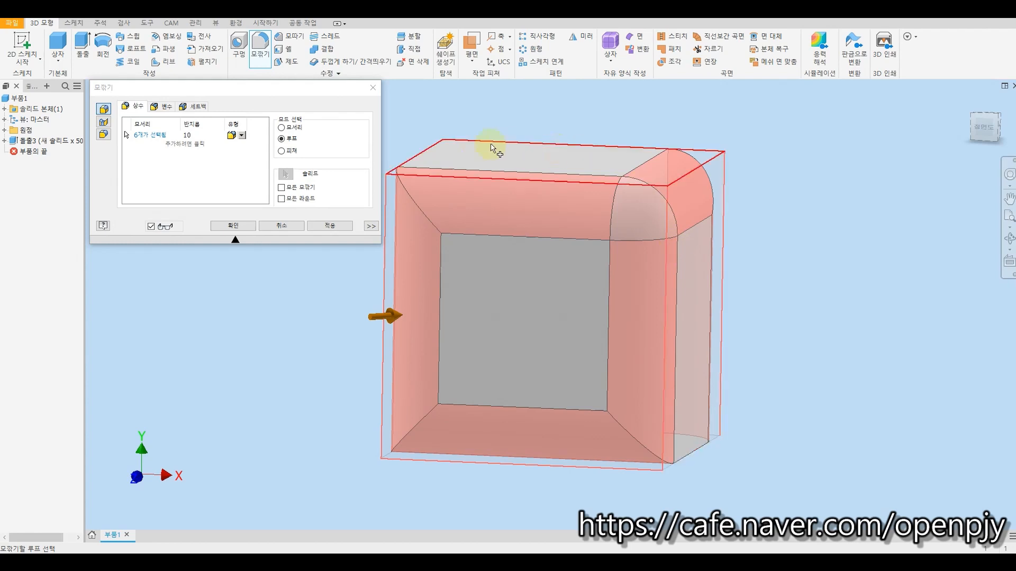
left_click(428, 154)
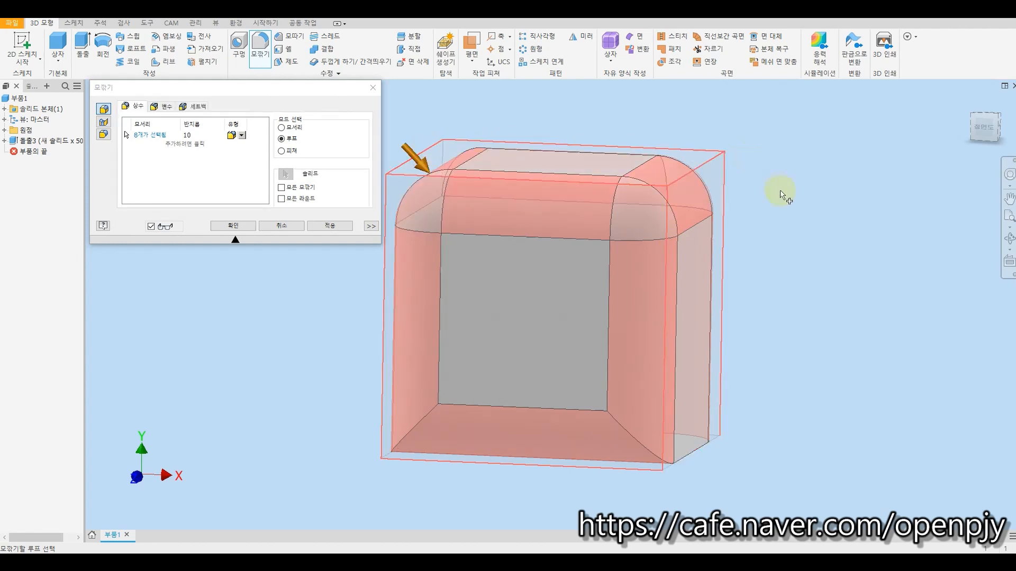
left_click(271, 226)
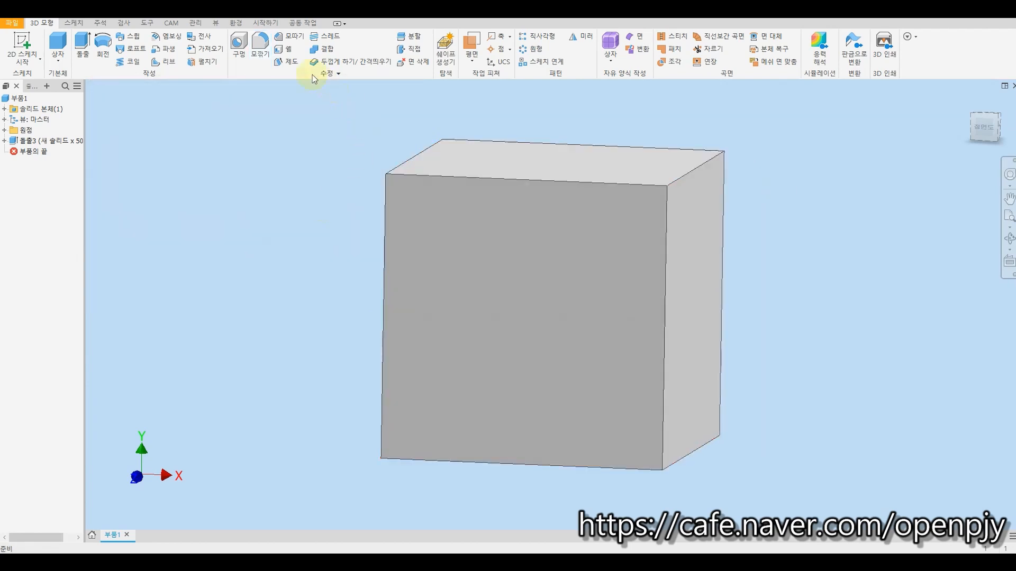
Try a 10 mm fillet on all edges of the box in feature selection mode, and cancel it.
left_click(264, 46)
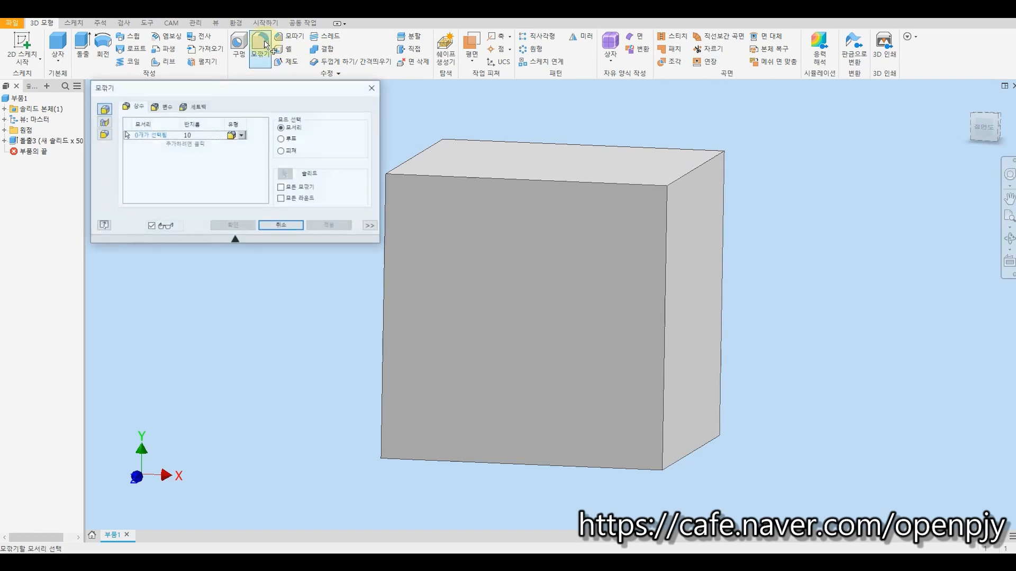
left_click(289, 152)
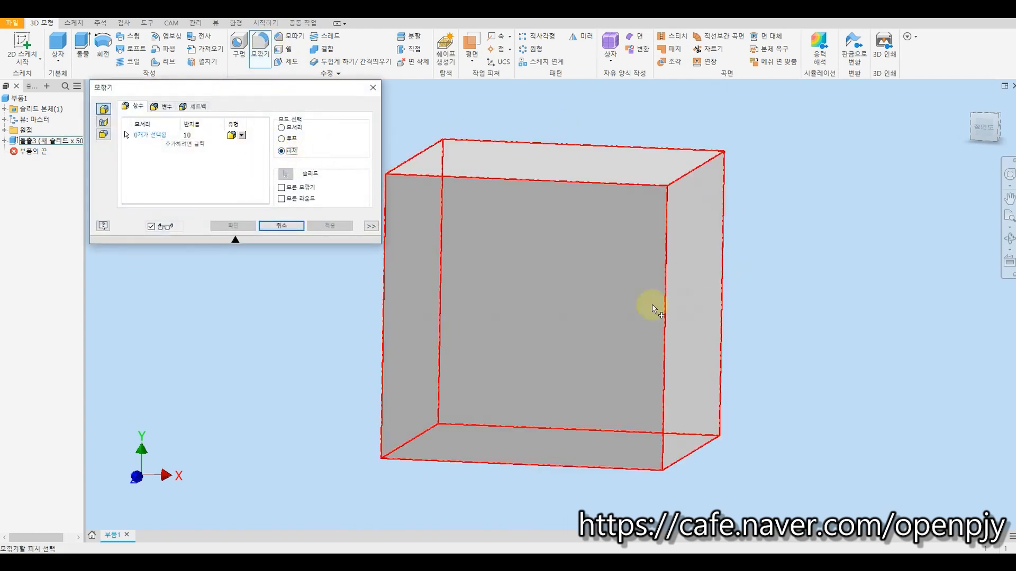
left_click(586, 274)
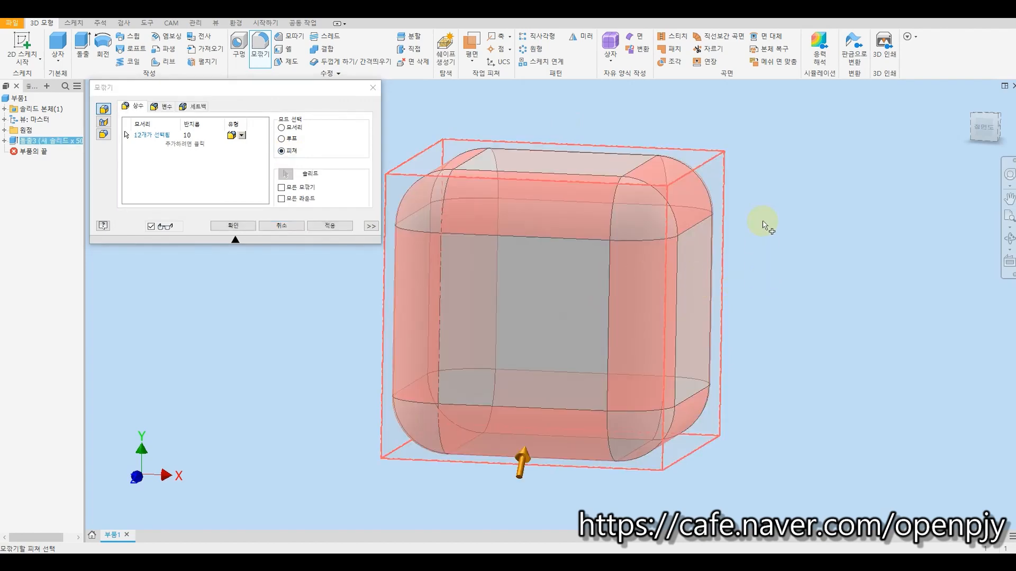
middle_click_drag(766, 220, 788, 235, "shift")
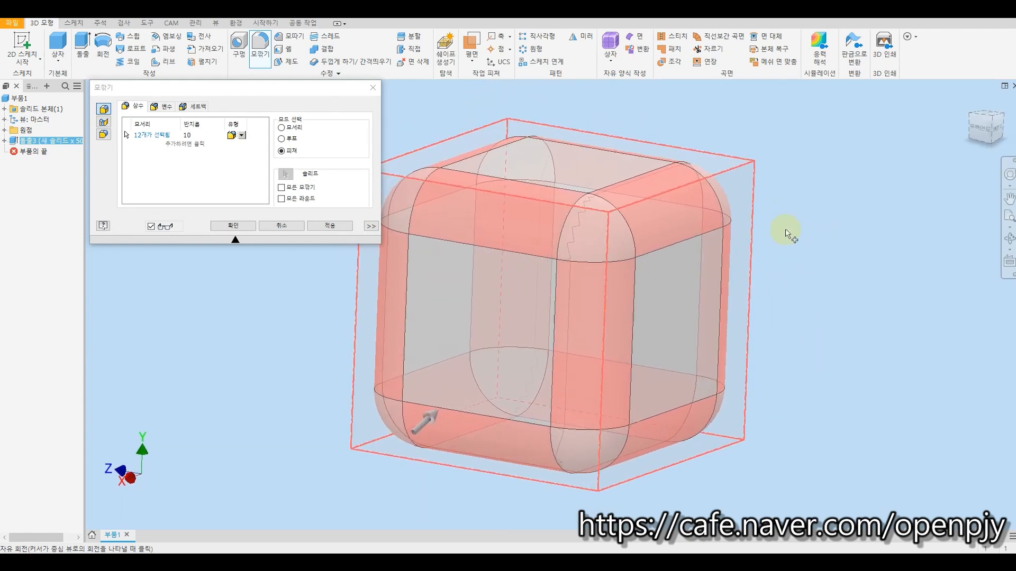
left_click(283, 128)
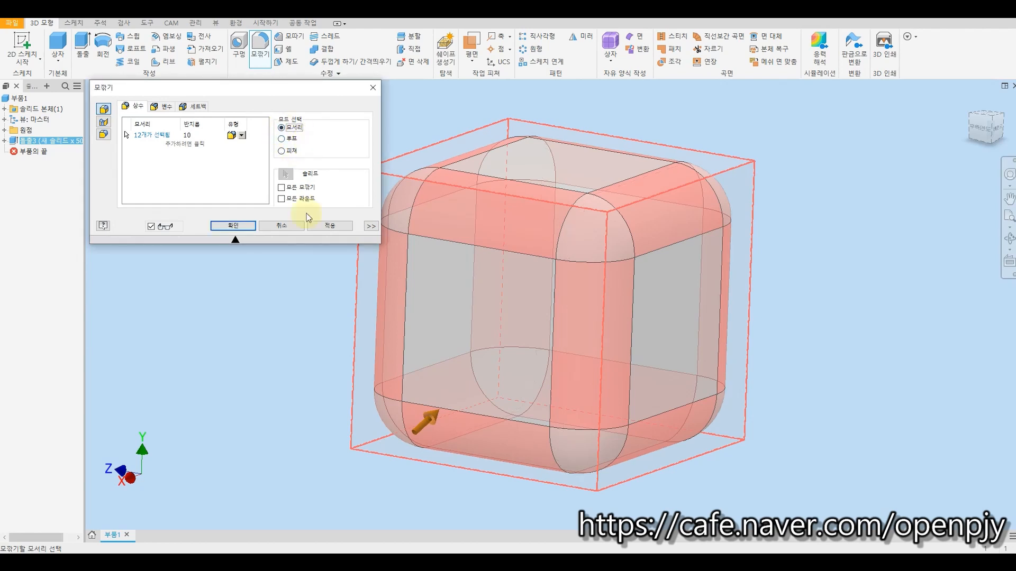
left_click(281, 226)
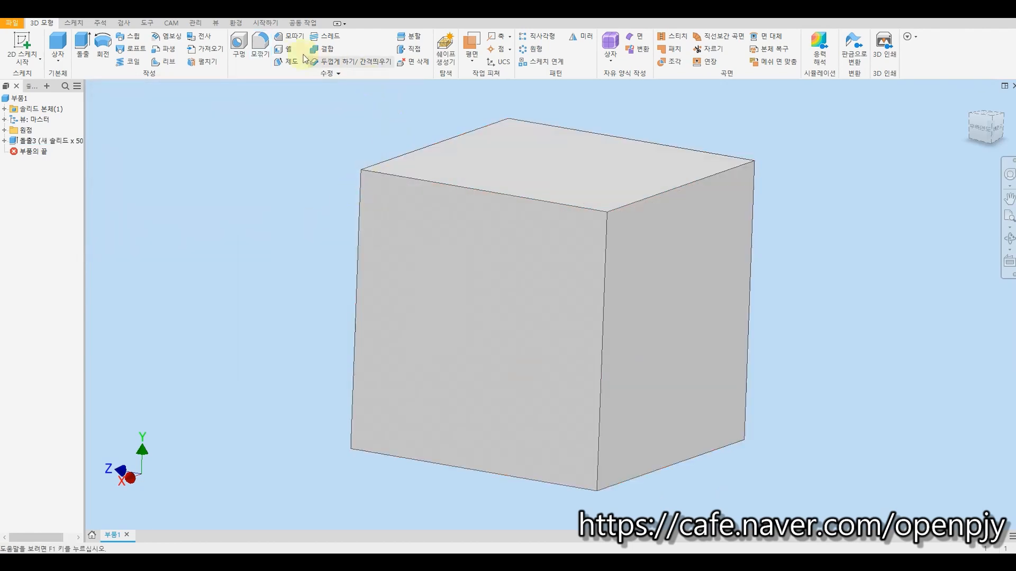
Try a face fillet with a 17.7 mm radius between the box's top face and its -Z side face, and cancel it.
left_click(260, 42)
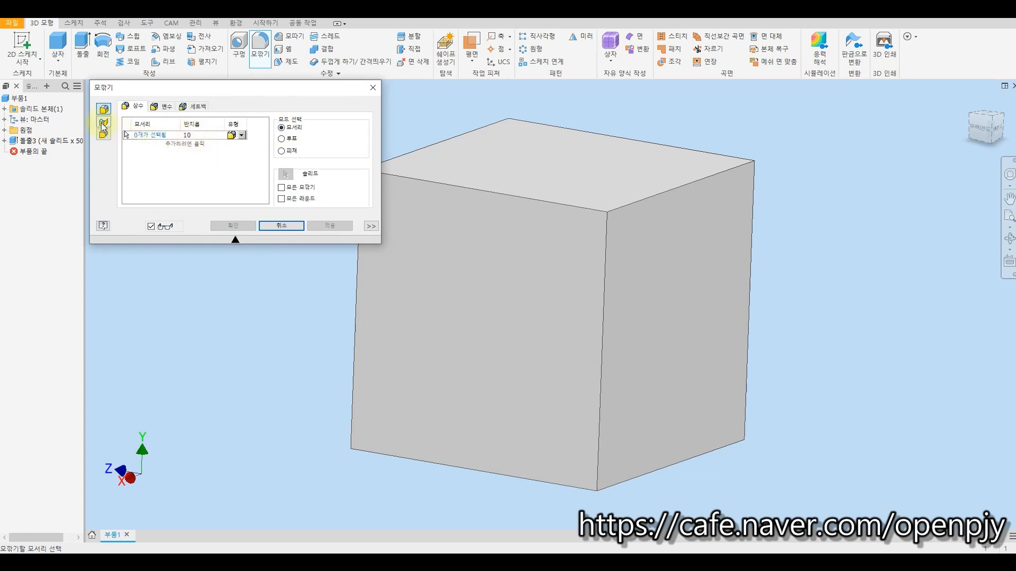
left_click(103, 124)
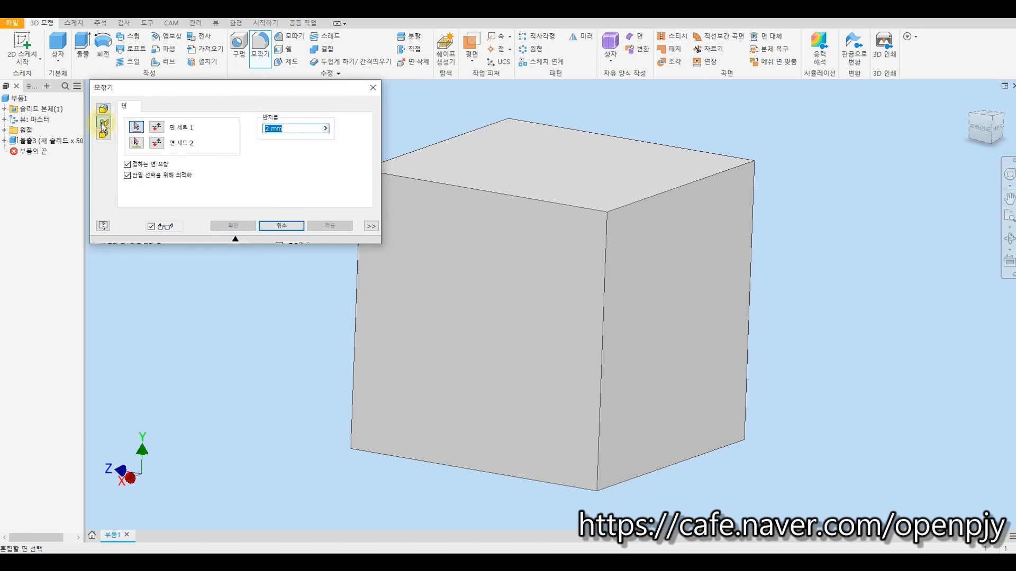
left_click(579, 170)
left_click(687, 268)
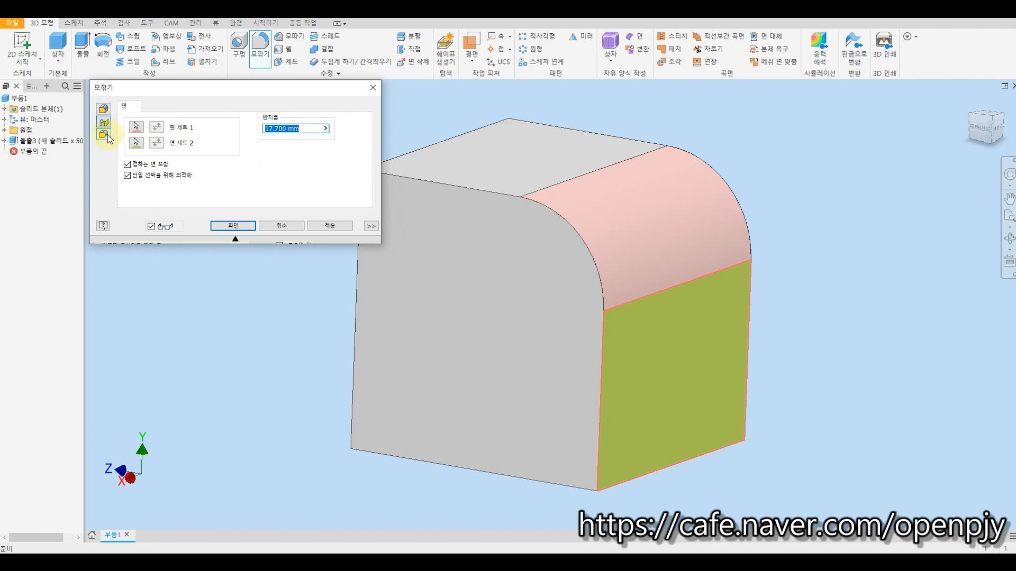
left_click(281, 226)
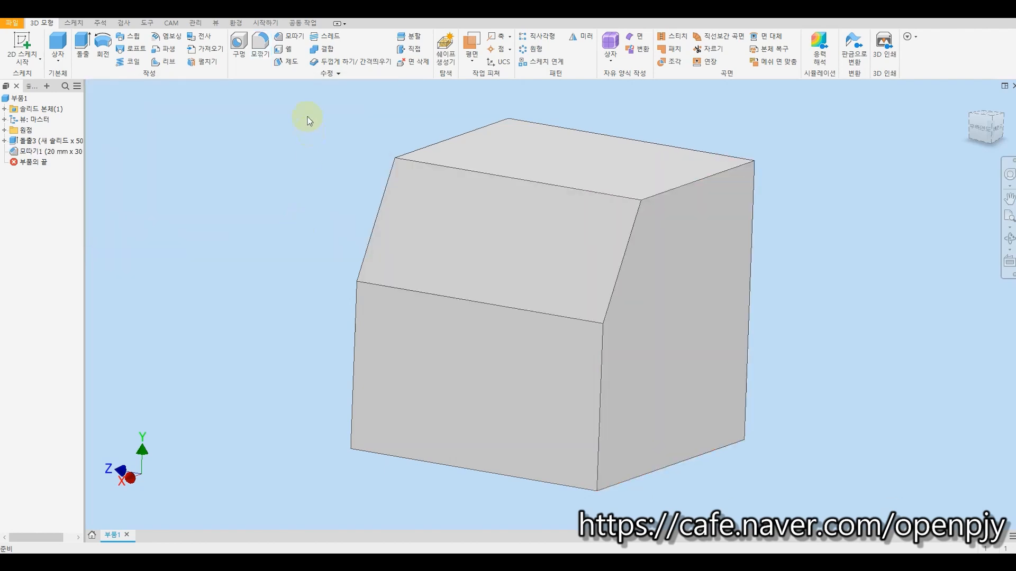
Try a full round fillet with the +Z side face as side set 1, the top face as center and the -Z face as side set 2.
left_click(259, 48)
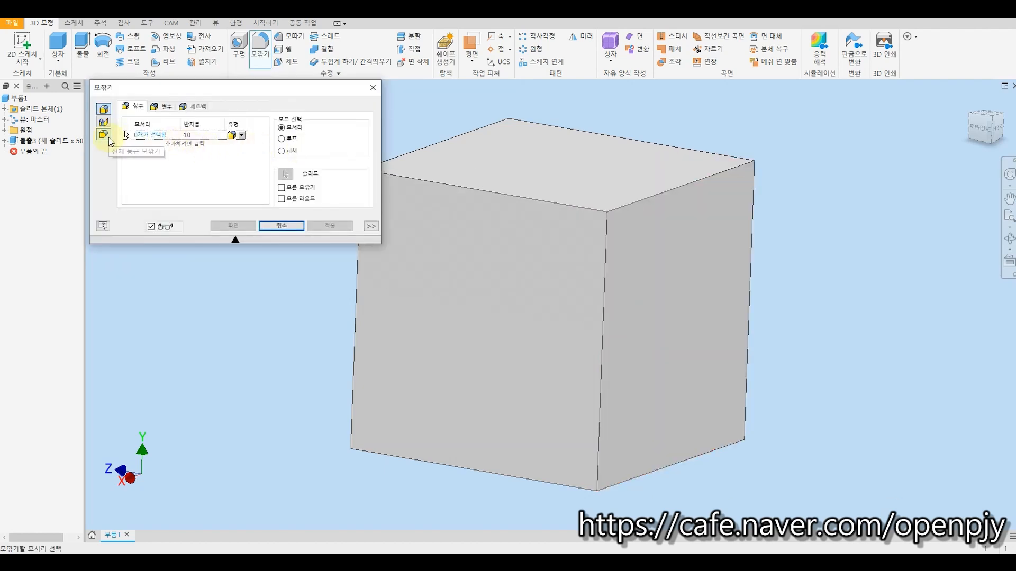
left_click(103, 135)
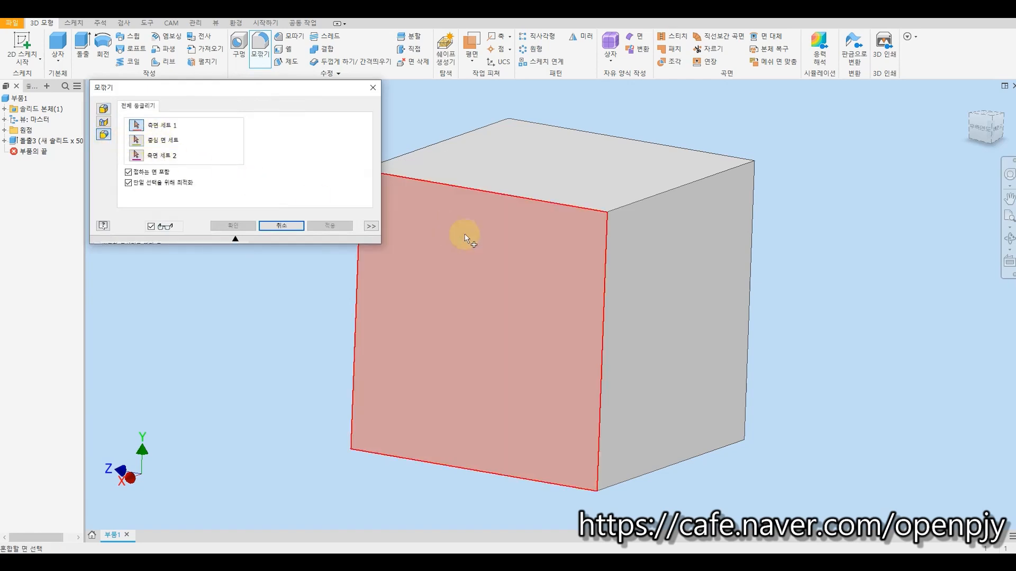
middle_click_drag(503, 252, 446, 239, "shift")
left_click(446, 239)
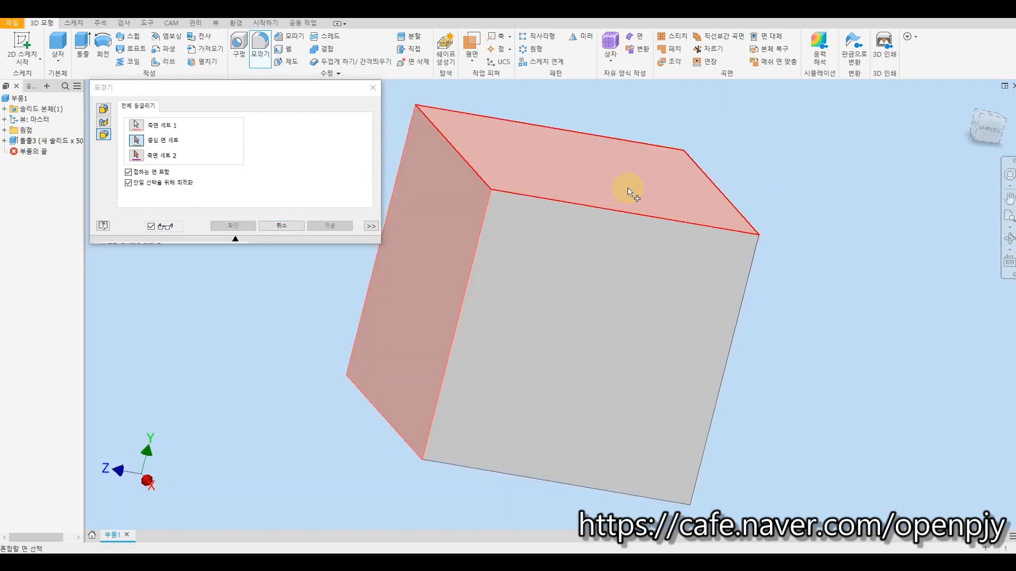
left_click(598, 180)
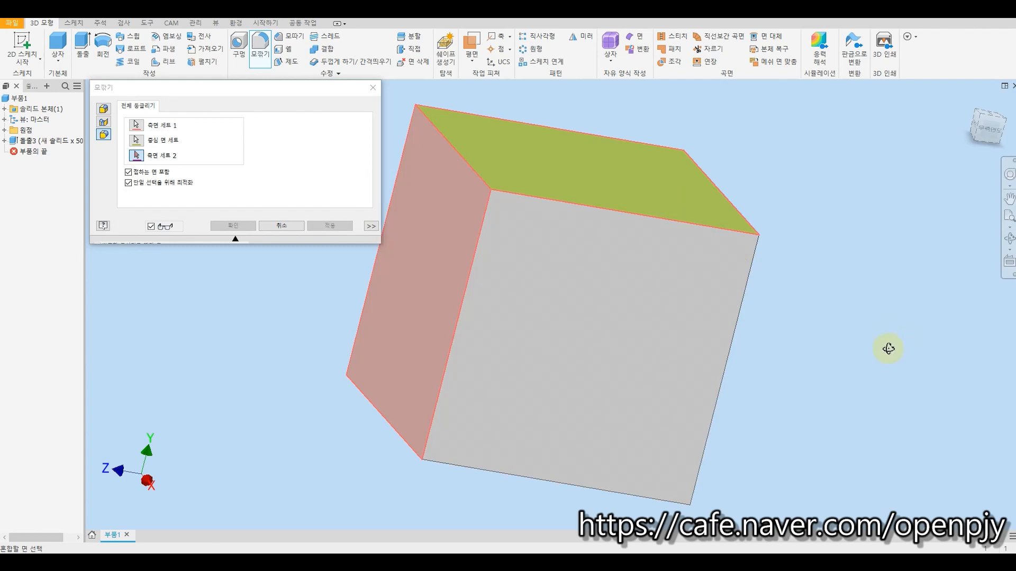
middle_click_drag(889, 346, 827, 336, "shift")
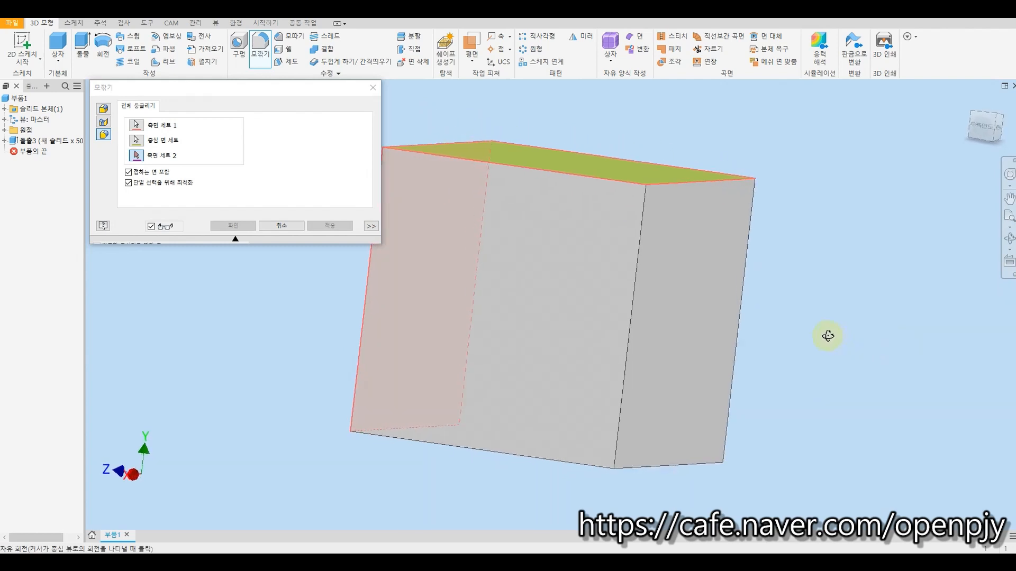
left_click(688, 256)
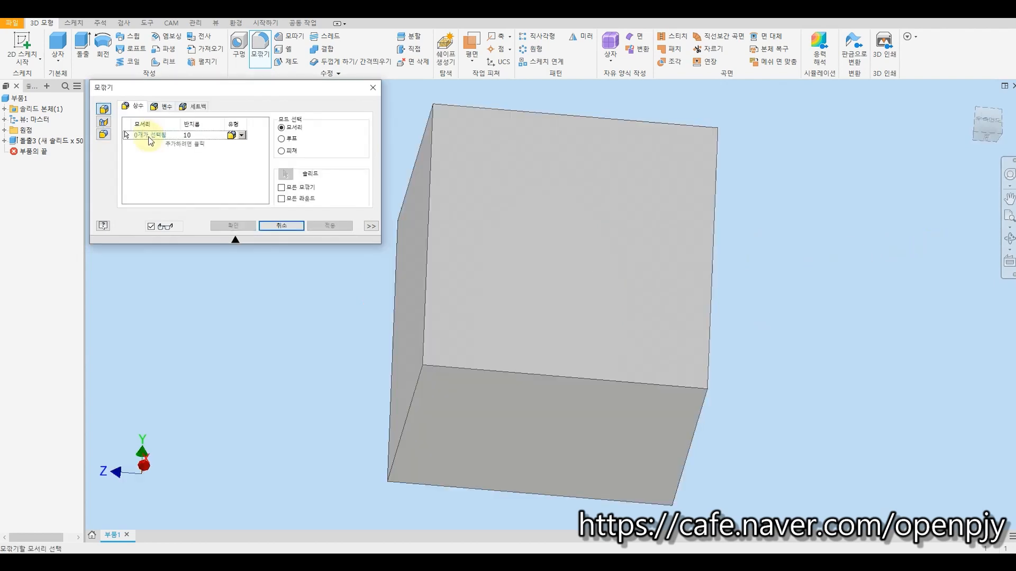
Apply a full round fillet with the +Z side face as side set 1, the bottom face as center and the -Z face as side set 2.
left_click(103, 134)
left_click(407, 331)
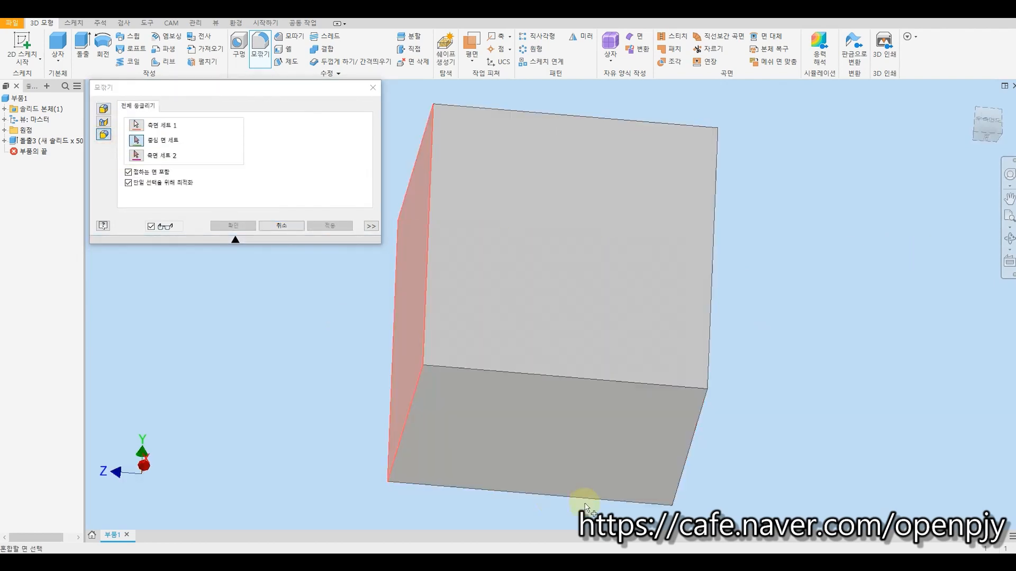
left_click(556, 439)
middle_click_drag(856, 435, 805, 442, "shift")
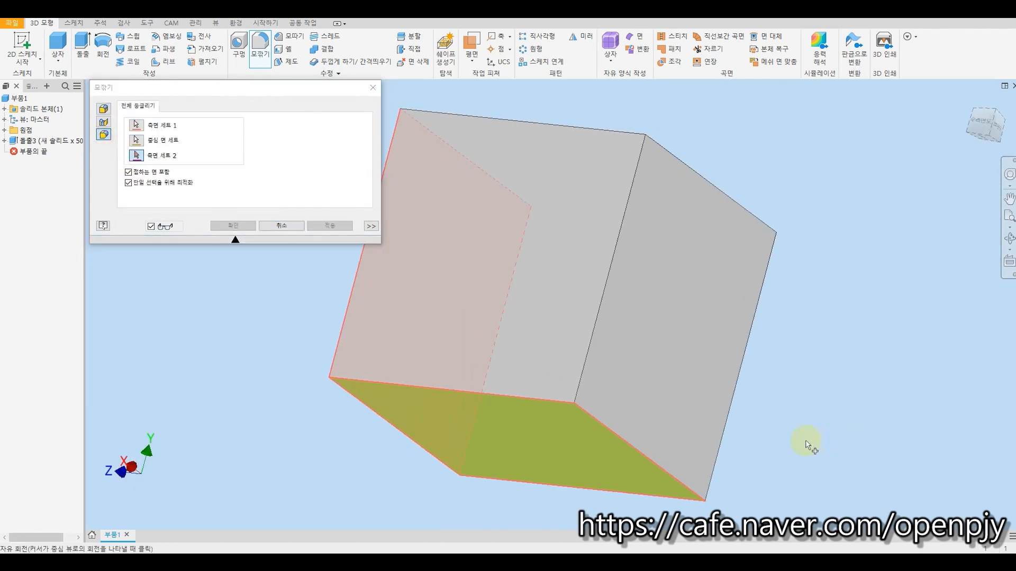
left_click(639, 357)
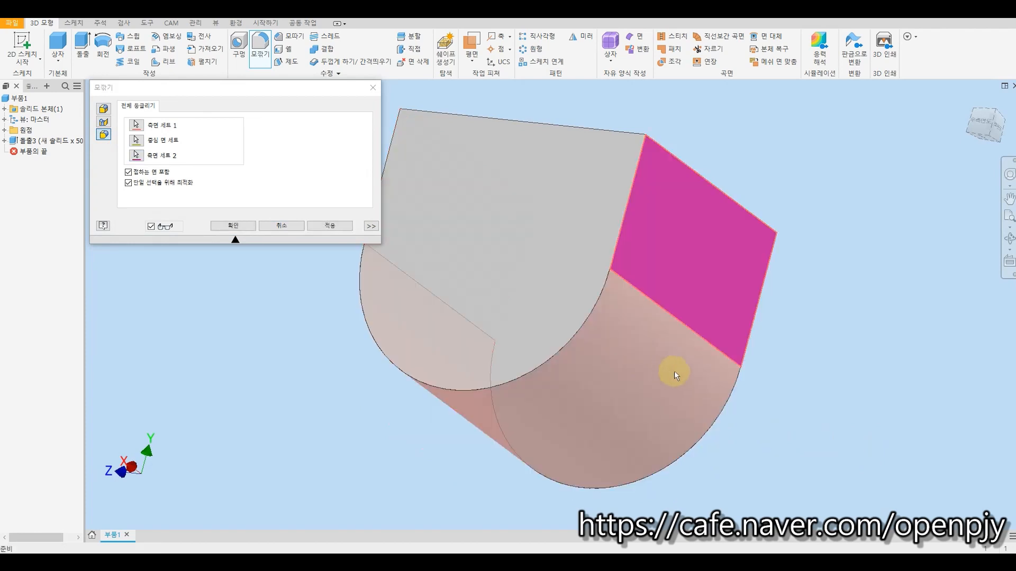
left_click(316, 226)
Try a second full round fillet with the top face as center between the +Z and -Z side faces, and cancel it.
middle_click_drag(671, 362, 729, 389, "shift")
left_click(448, 193)
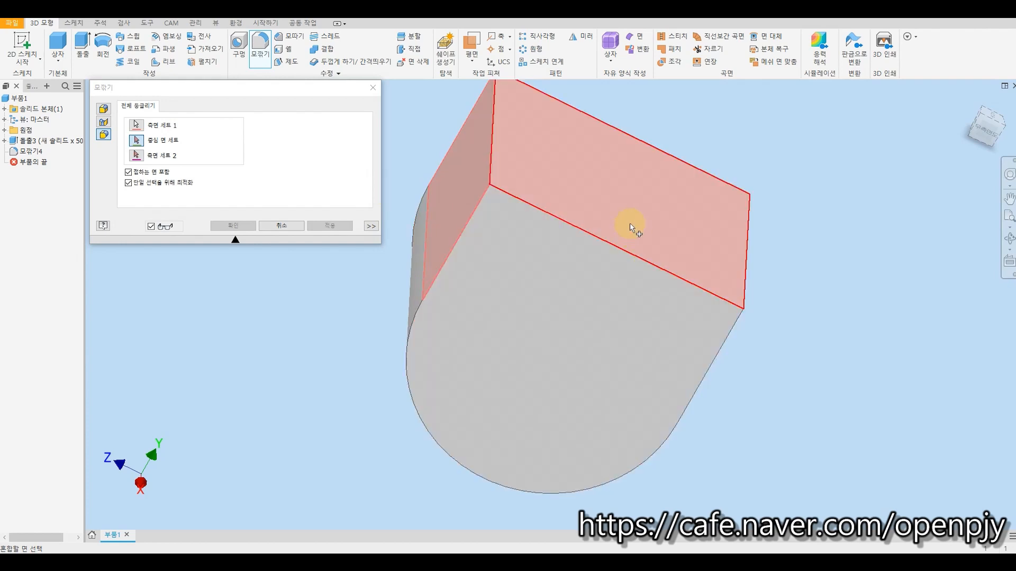
left_click(623, 213)
middle_click_drag(826, 420, 770, 344, "shift")
left_click(747, 304)
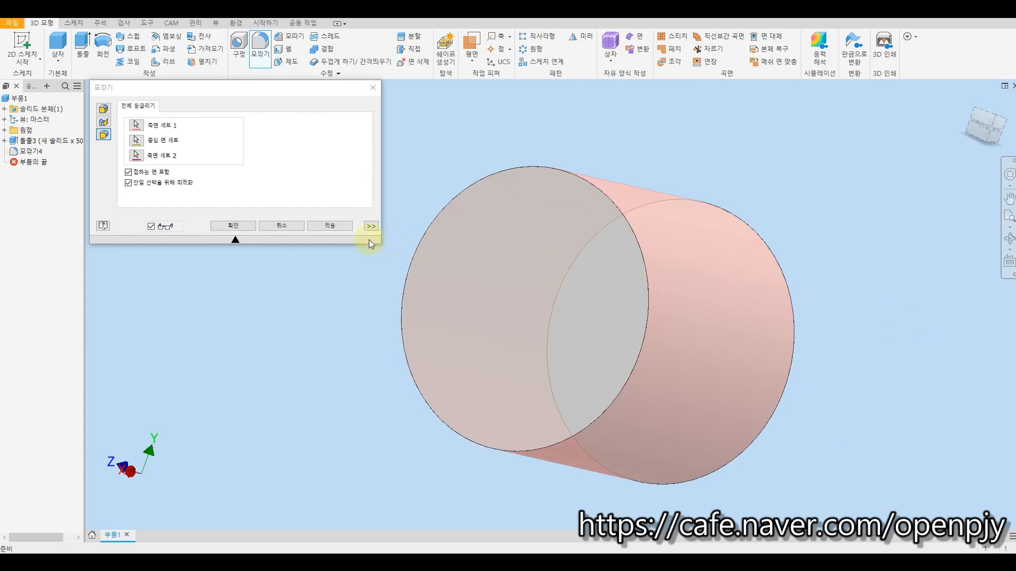
left_click(280, 227)
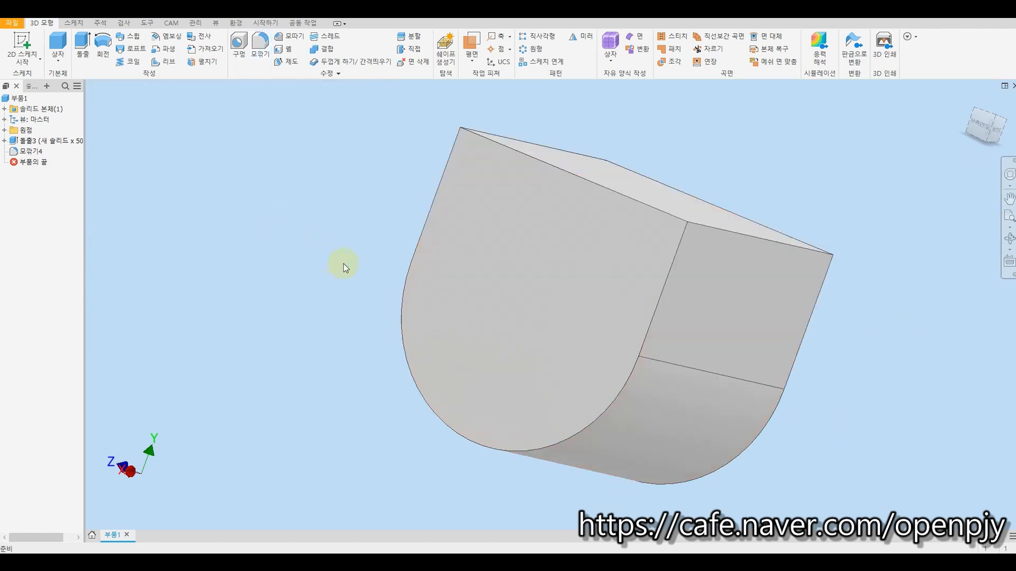
Undo the full round fillet on the box's bottom face and restore the home view.
key("ctrl+z")
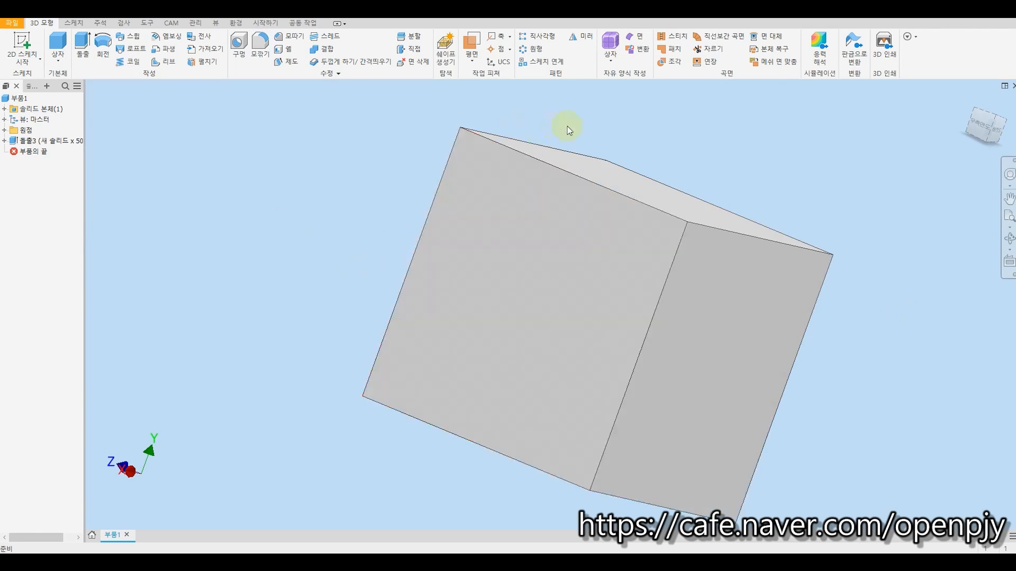
left_click(971, 102)
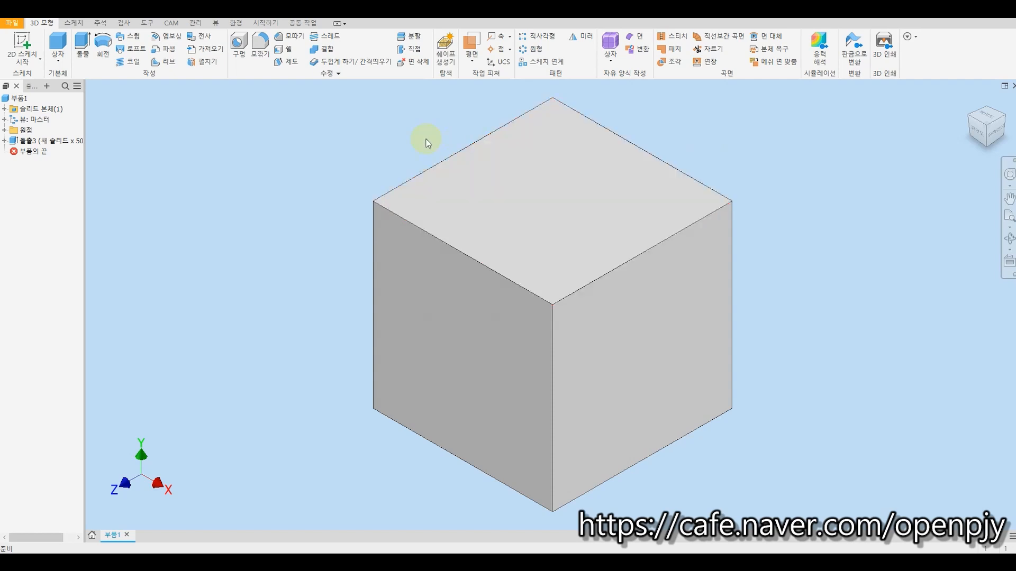
Try a variable fillet on the edge between the top and +X faces with a start radius of 5 mm and an end radius of 15 mm.
left_click(261, 48)
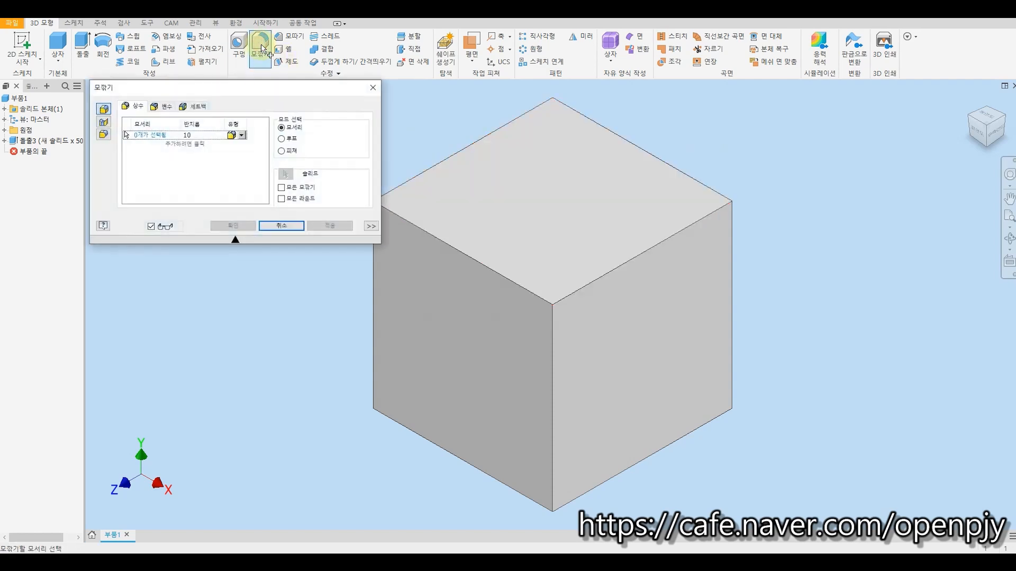
left_click(166, 107)
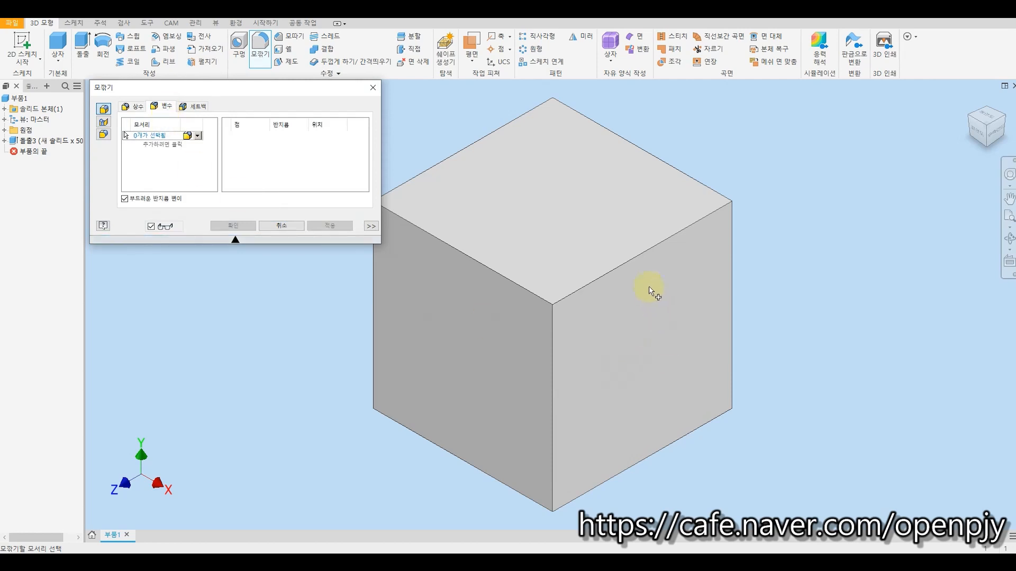
left_click(641, 255)
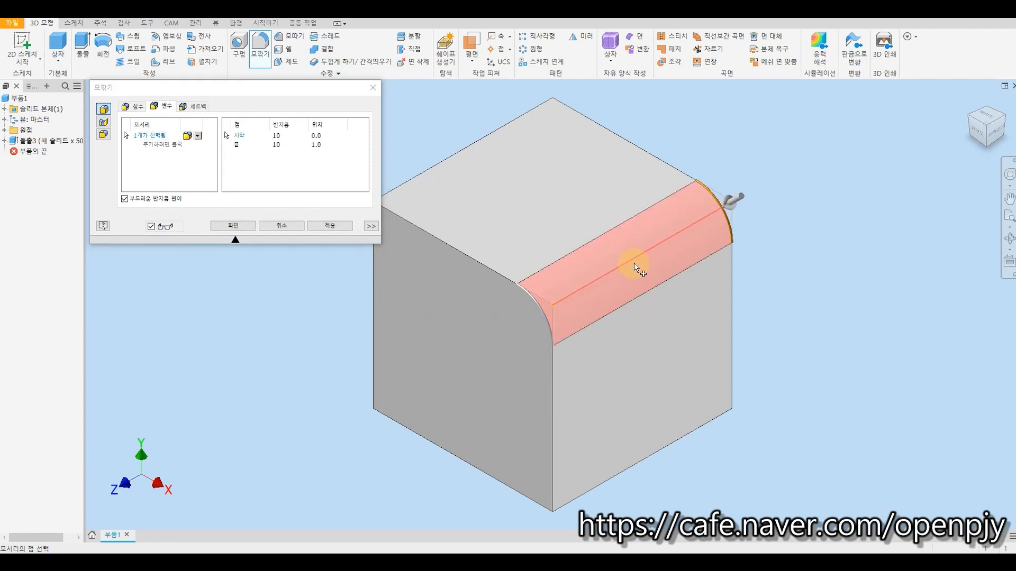
left_click(283, 136)
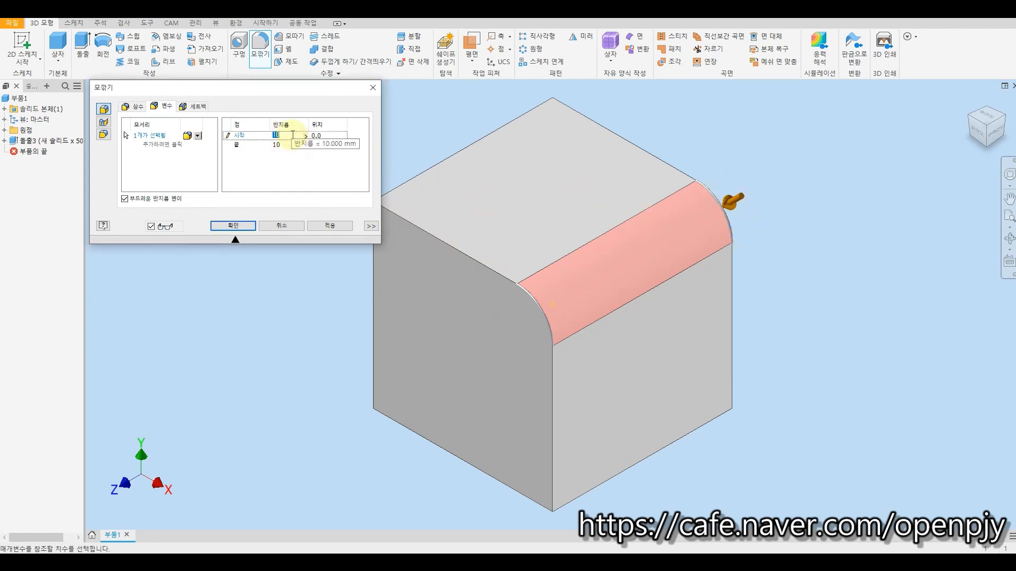
type("5")
left_click(275, 145)
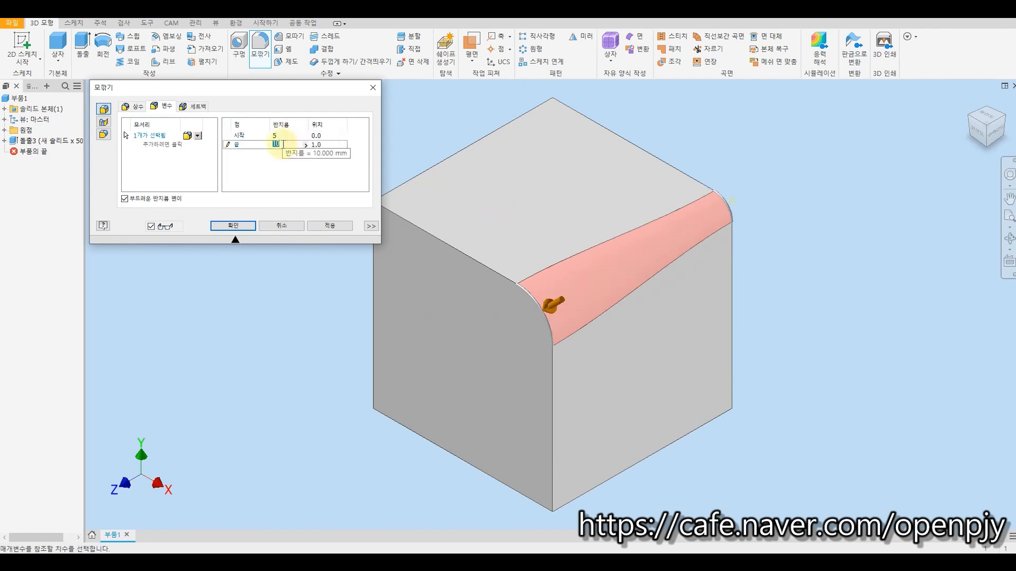
type("15")
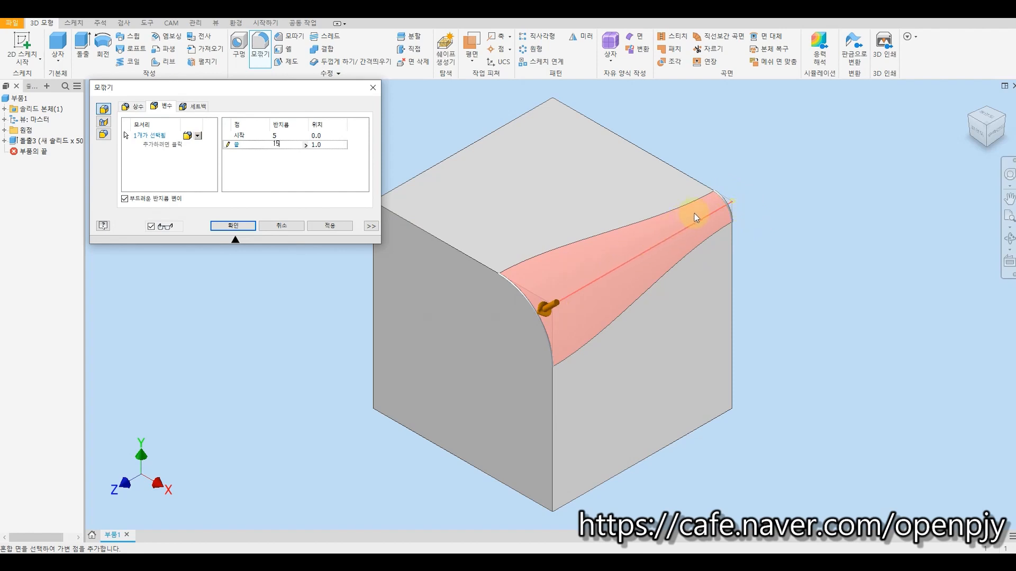
Add an intermediate point with a 20 mm radius to the variable fillet, move it to about position 0.447, and cancel the fillet.
left_click(620, 266)
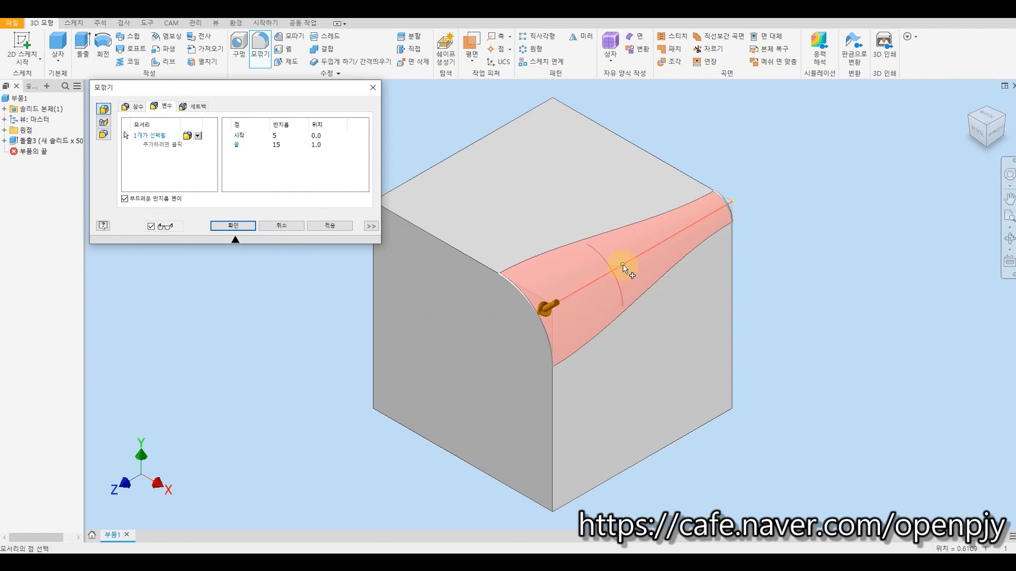
left_click_drag(624, 269, 628, 264)
double_click(287, 153)
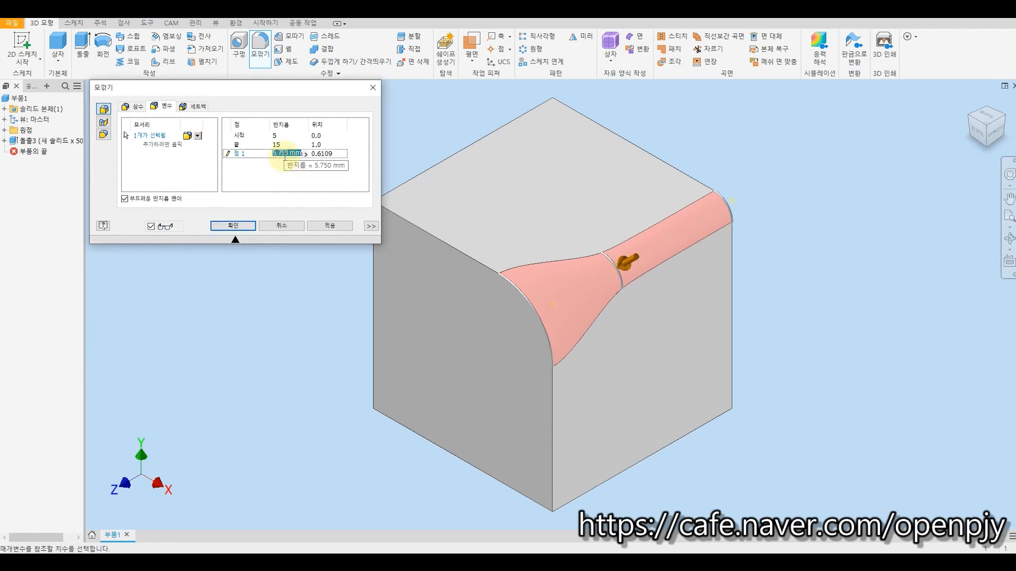
left_click(283, 155)
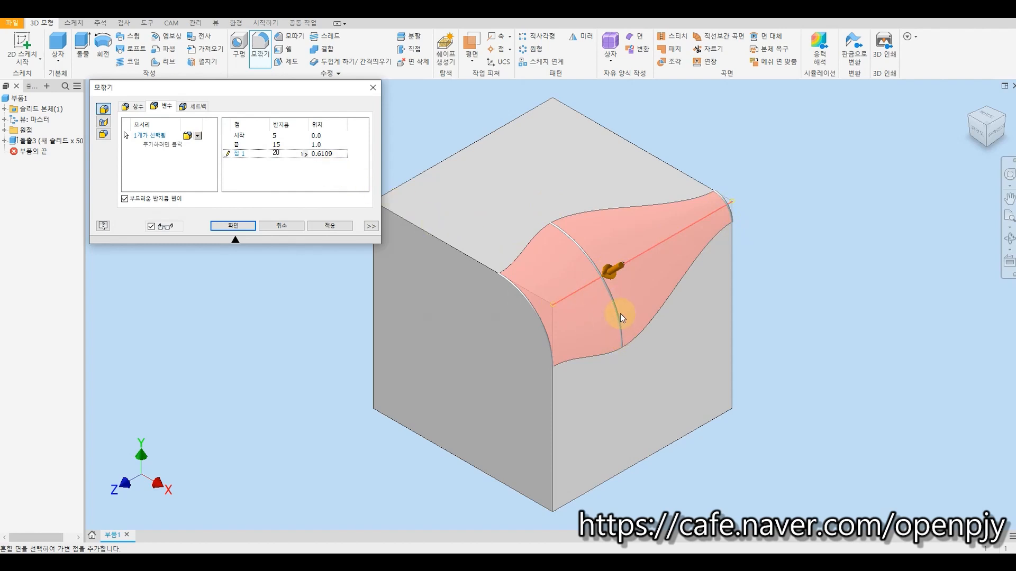
left_click_drag(618, 314, 645, 268)
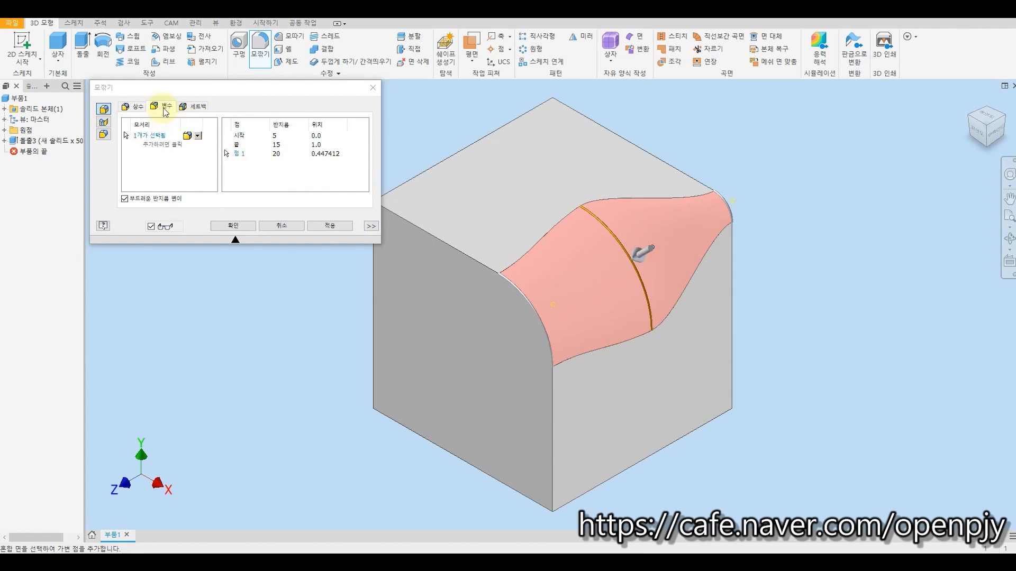
left_click(278, 225)
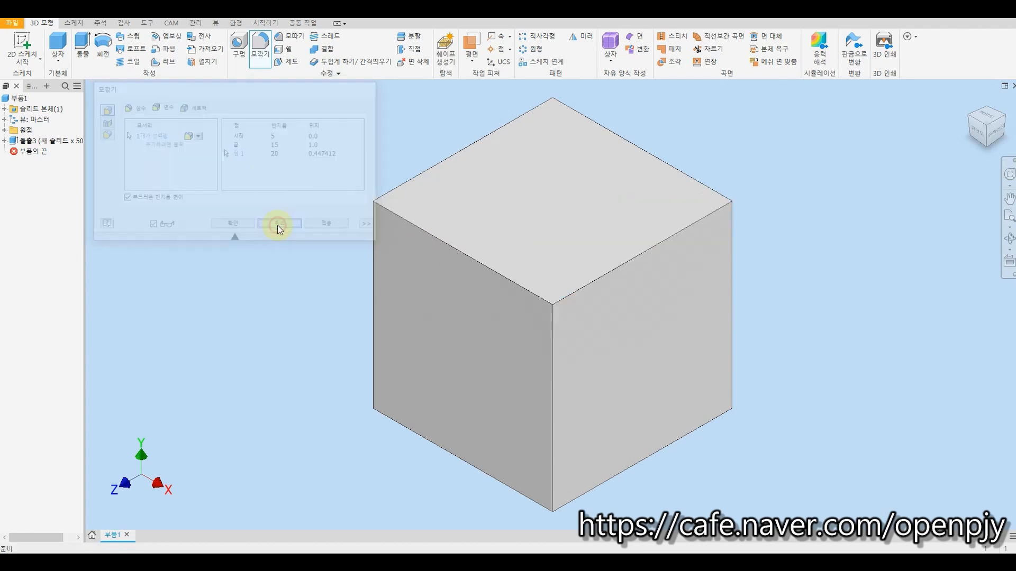
Try a constant 5 mm fillet on the three edges meeting at the box's front top corner.
key("f")
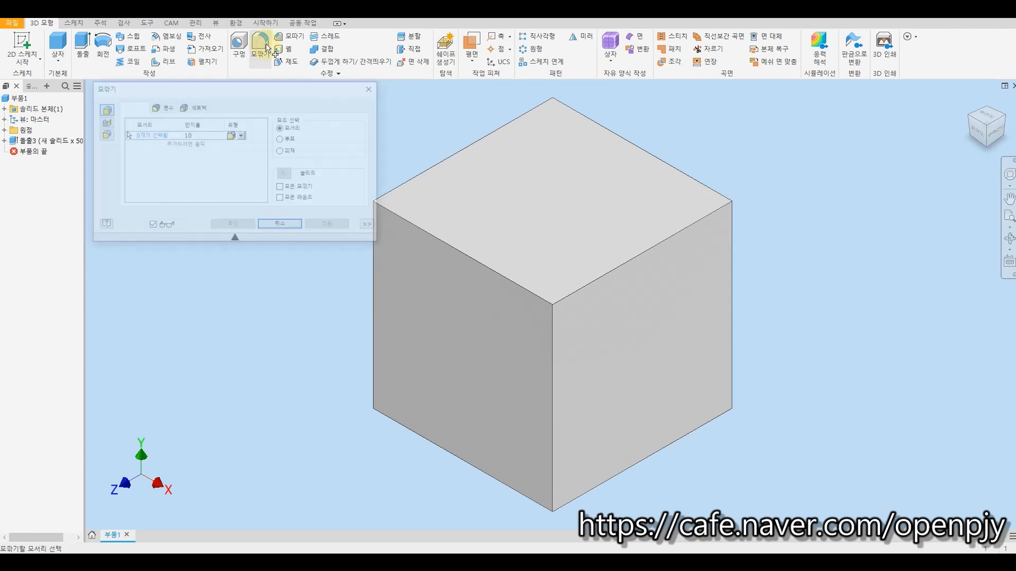
left_click(195, 109)
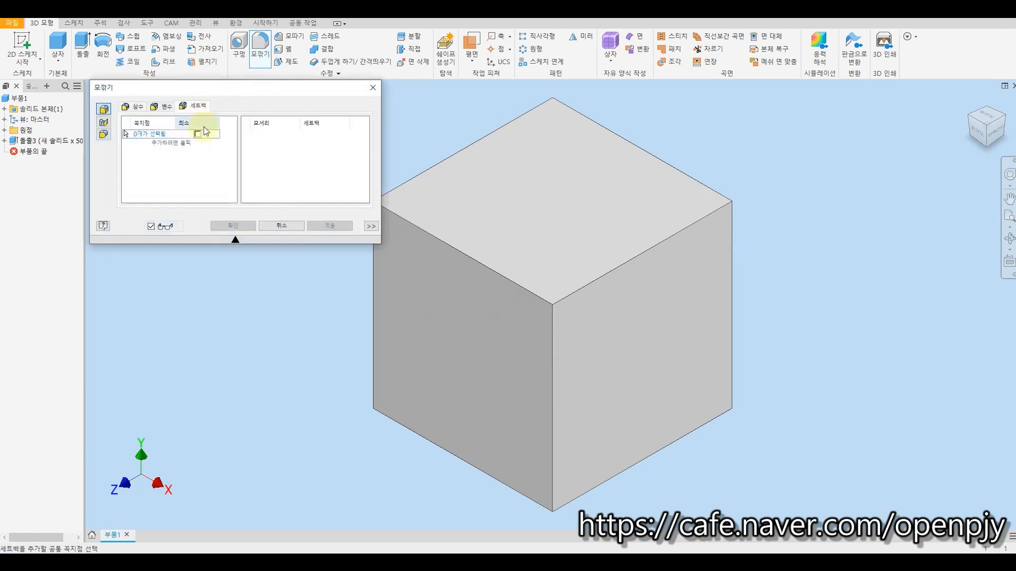
left_click(137, 108)
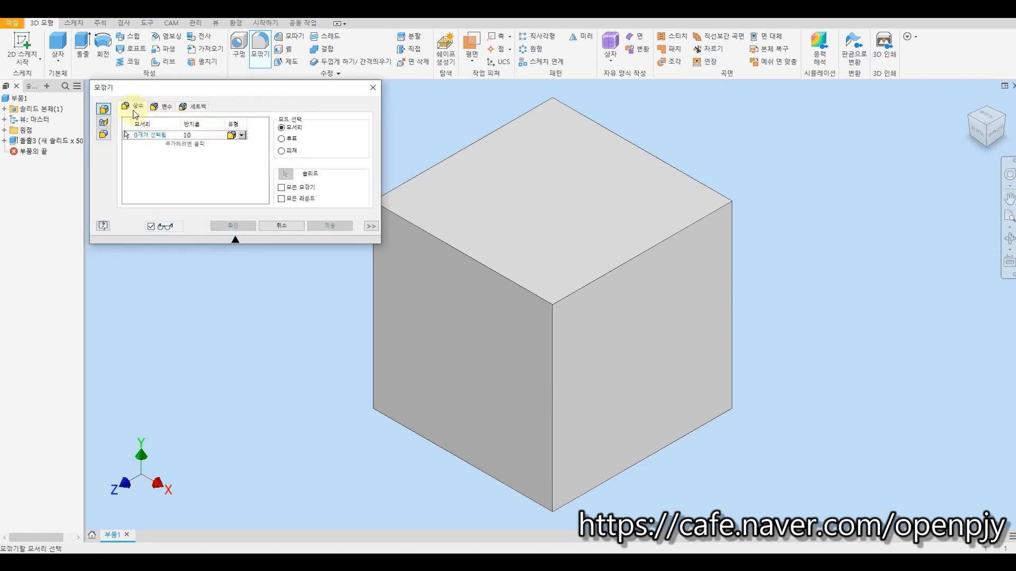
left_click(193, 136)
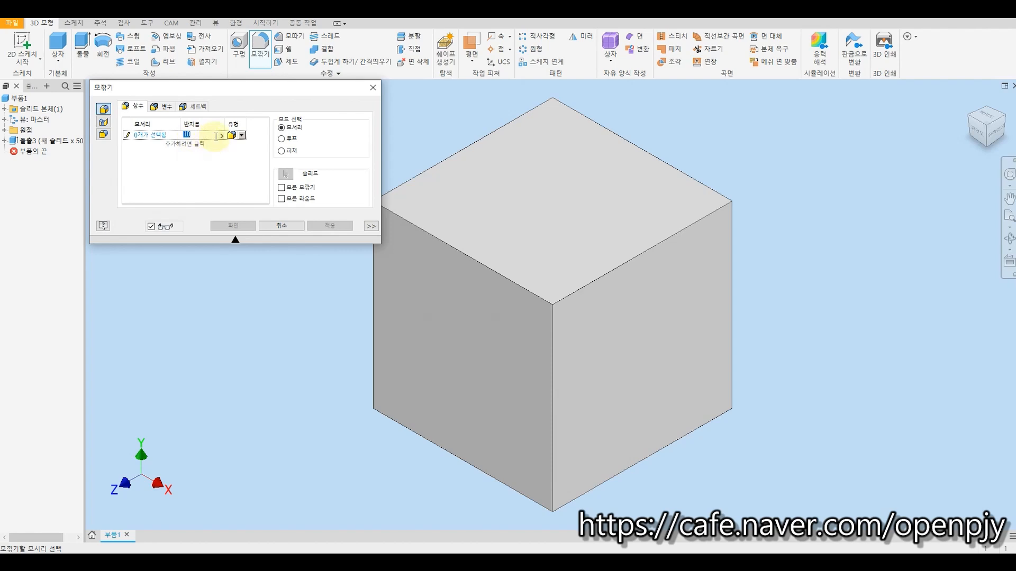
type("5")
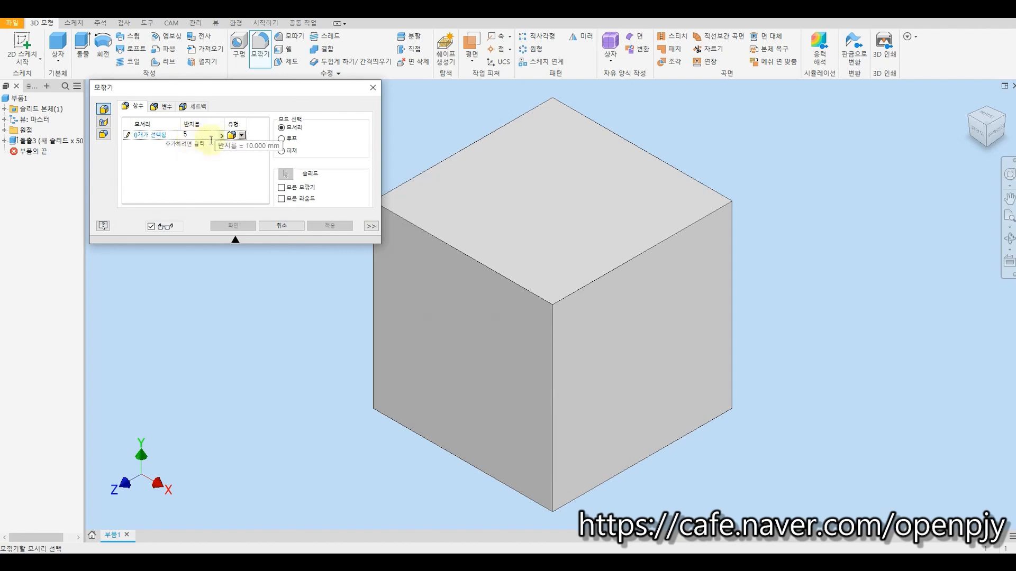
left_click(437, 236)
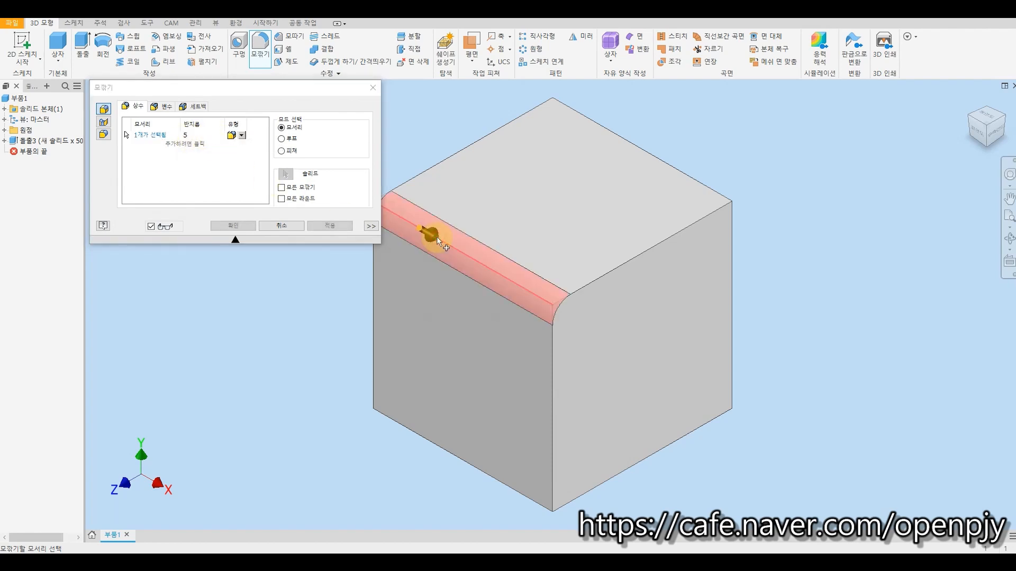
left_click(613, 274)
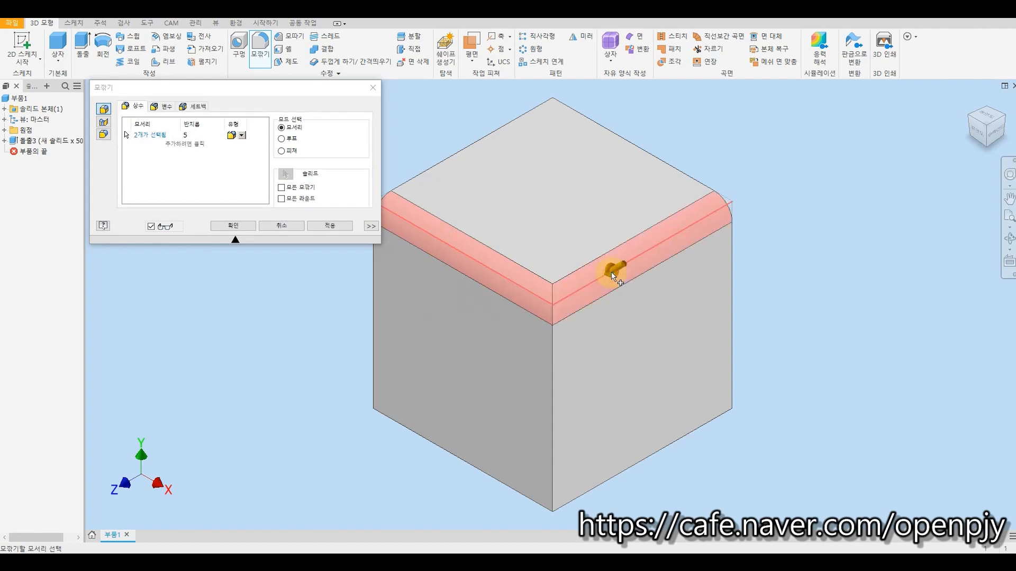
left_click(554, 358)
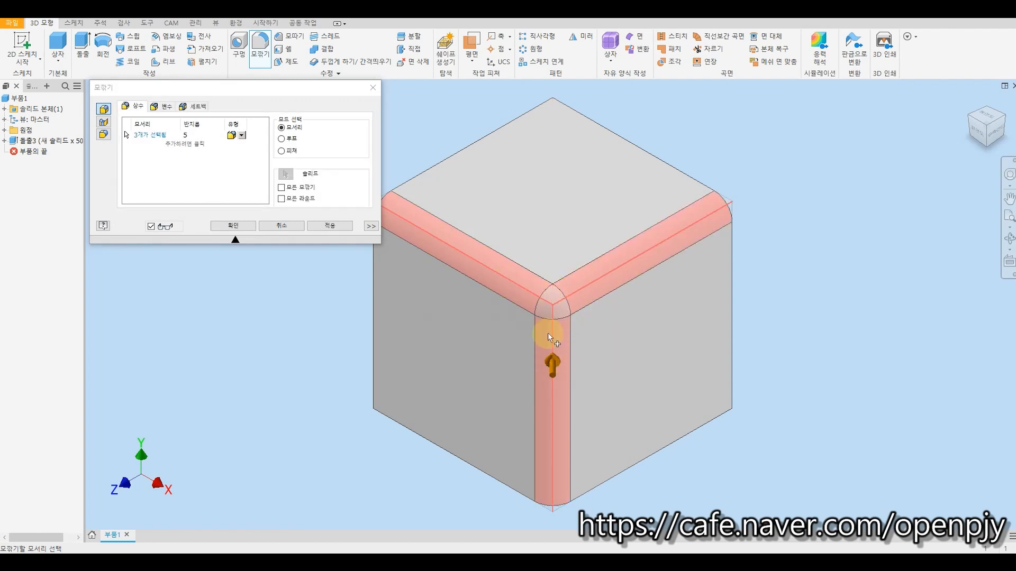
Add a setback at the vertex shared by the three filleted edges, with 10 mm for the first edge.
left_click(196, 106)
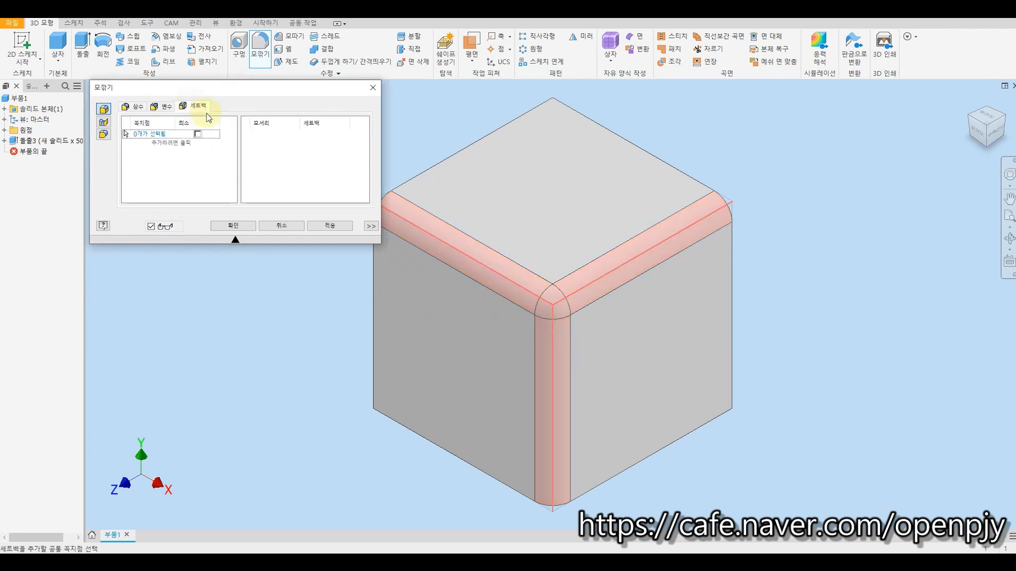
left_click(553, 303)
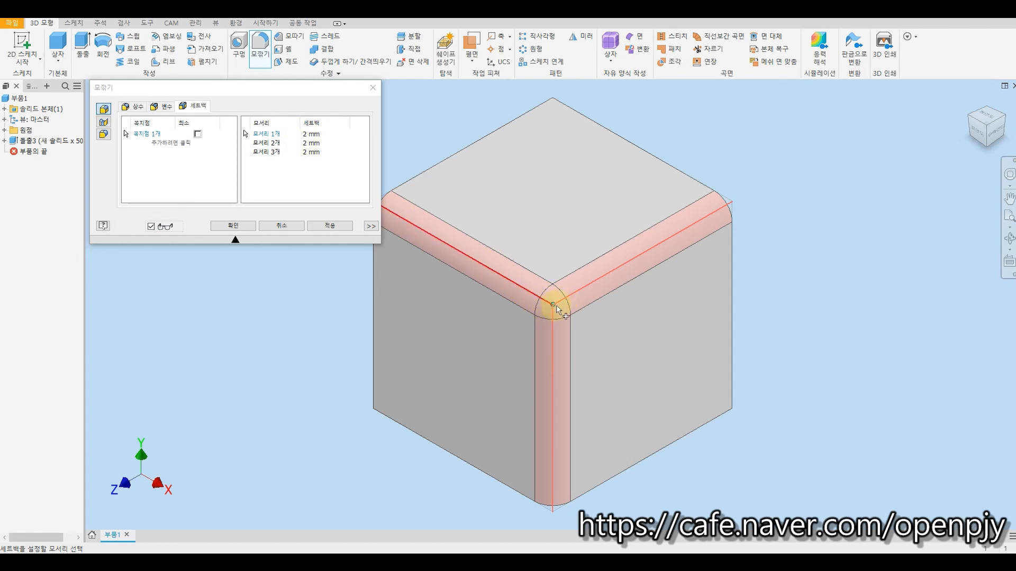
left_click(312, 134)
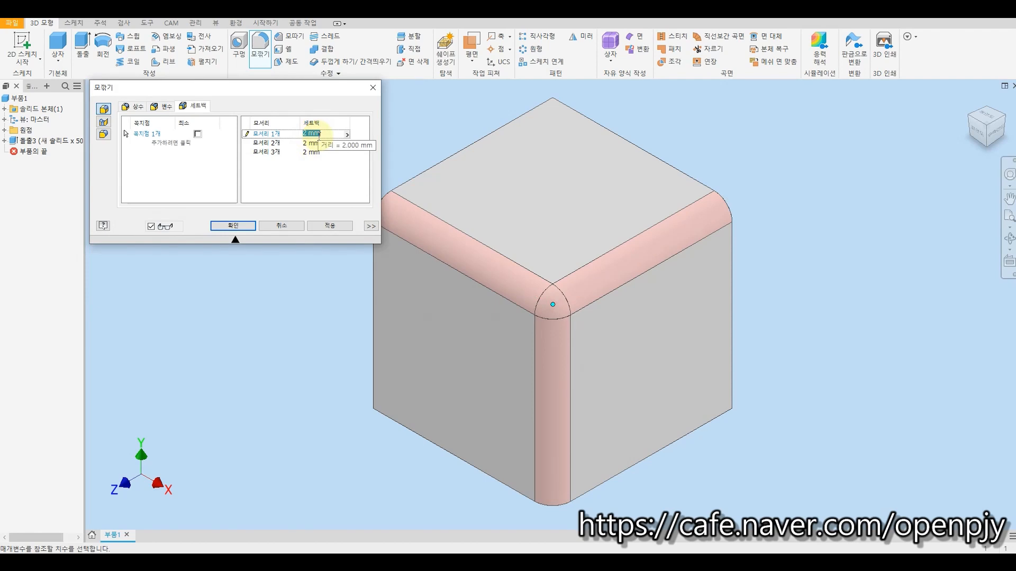
type("10")
key("Return")
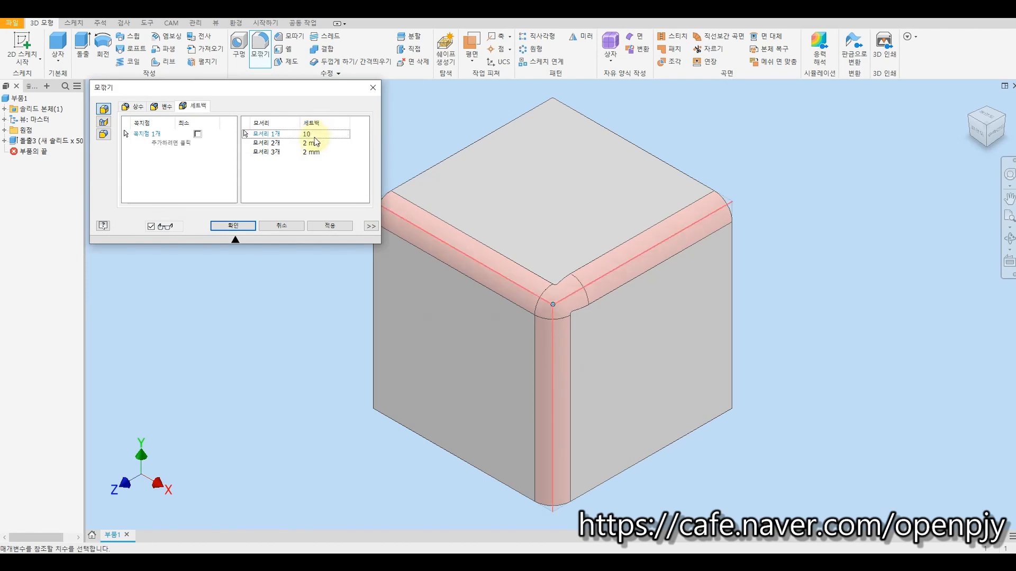
Set the corner setbacks to 20 mm for the second edge and 30 mm for the third, and cancel the fillet.
left_click(312, 142)
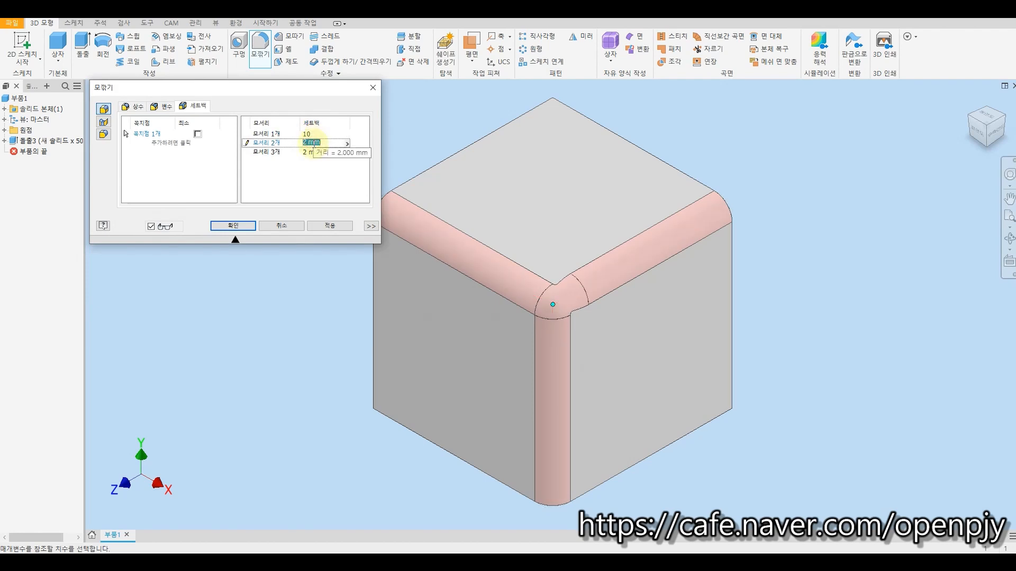
type("20")
key("Return")
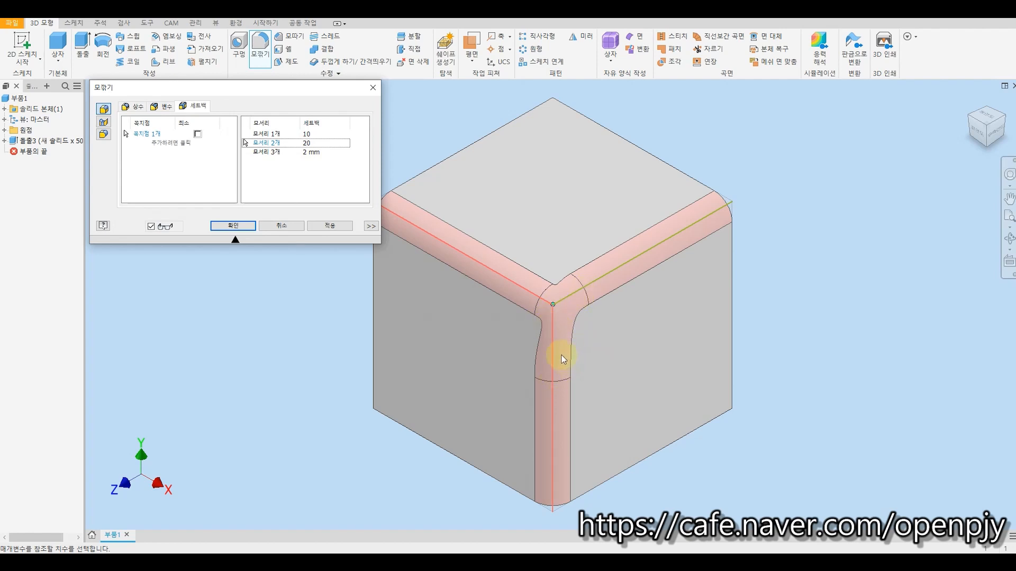
left_click(306, 153)
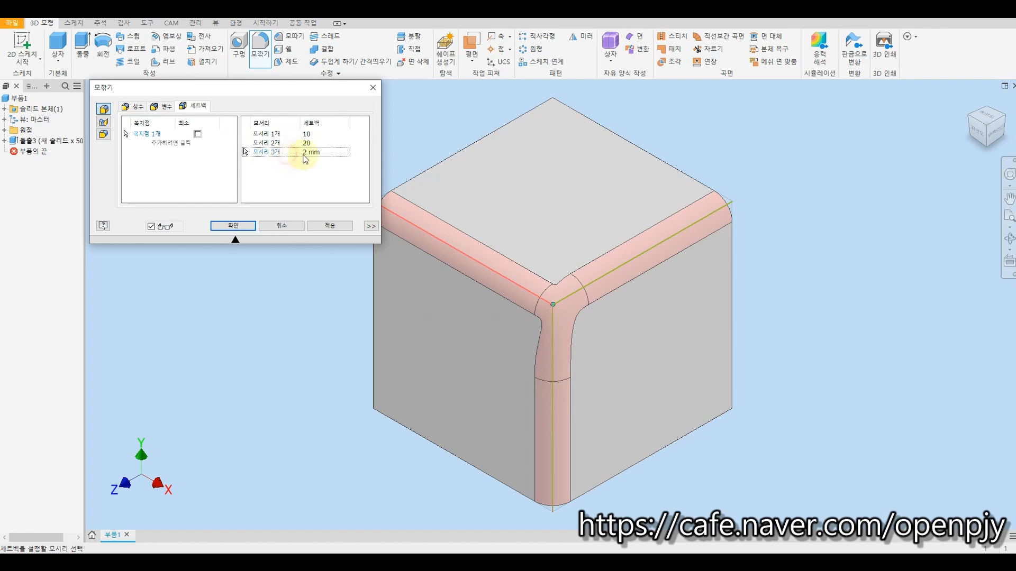
type("30")
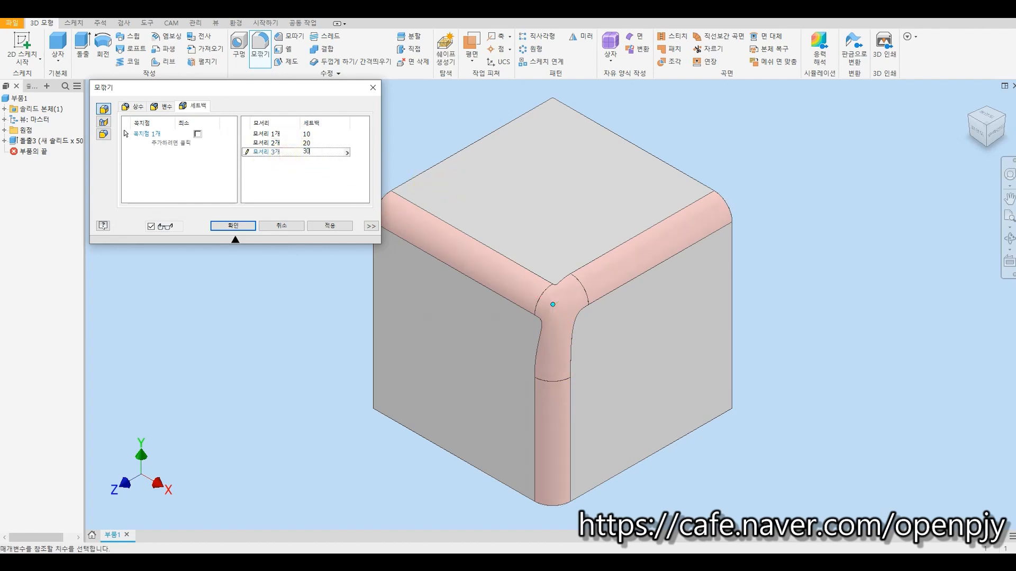
key("Return")
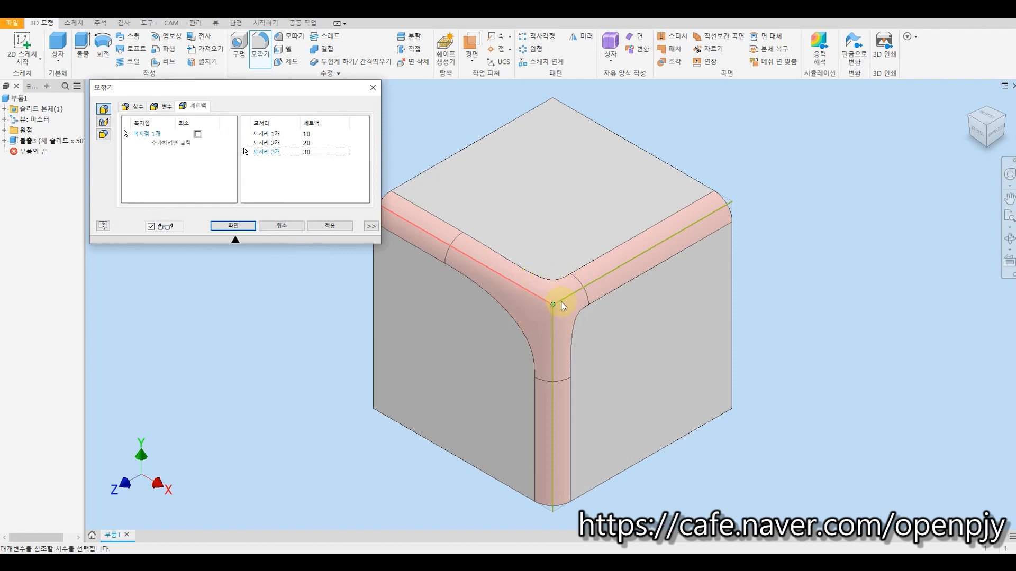
left_click(299, 228)
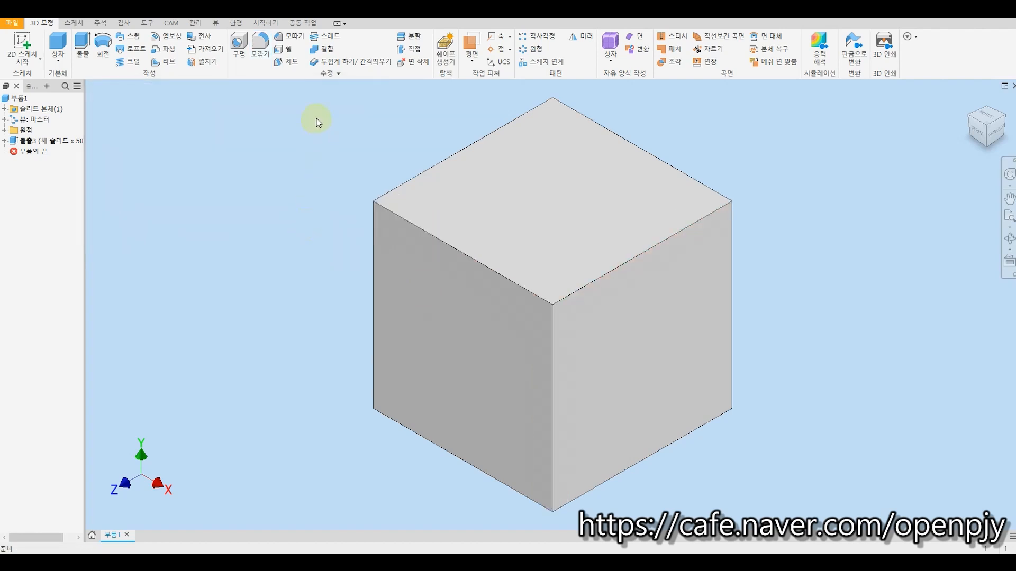
Start a 5 mm constant fillet on the edge between the top and +X faces, and open its radius for editing.
left_click(263, 45)
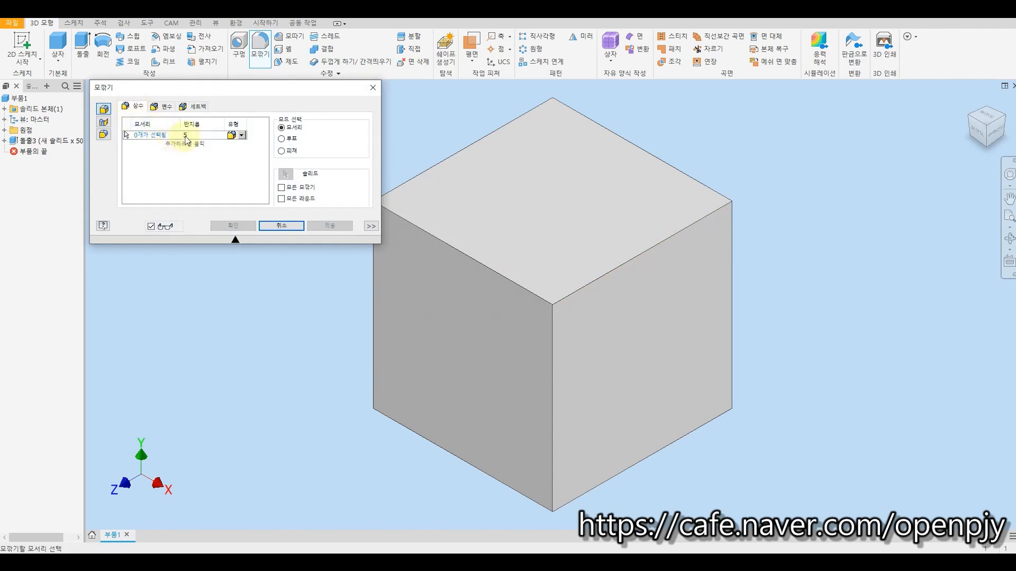
left_click(607, 273)
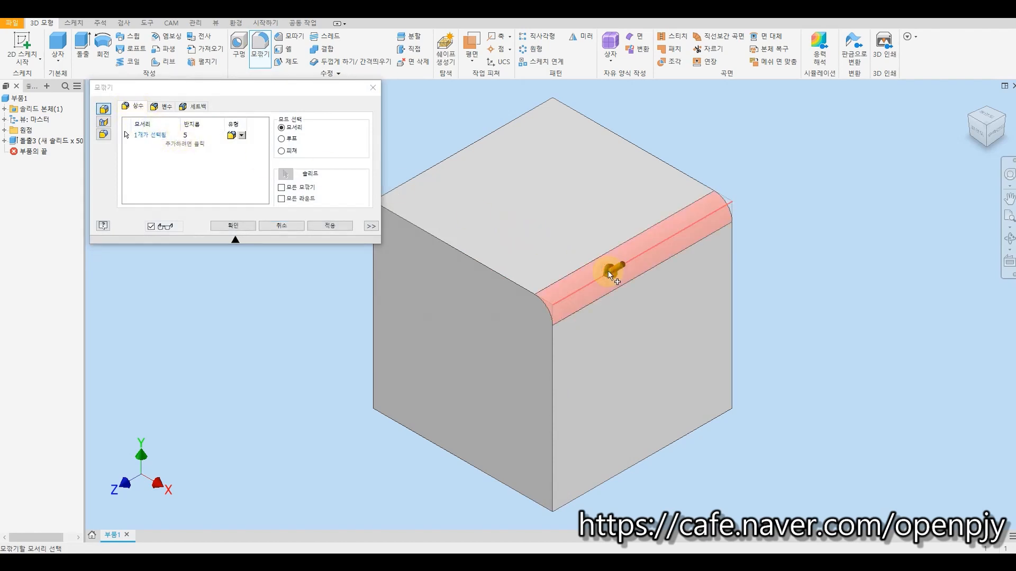
left_click(200, 136)
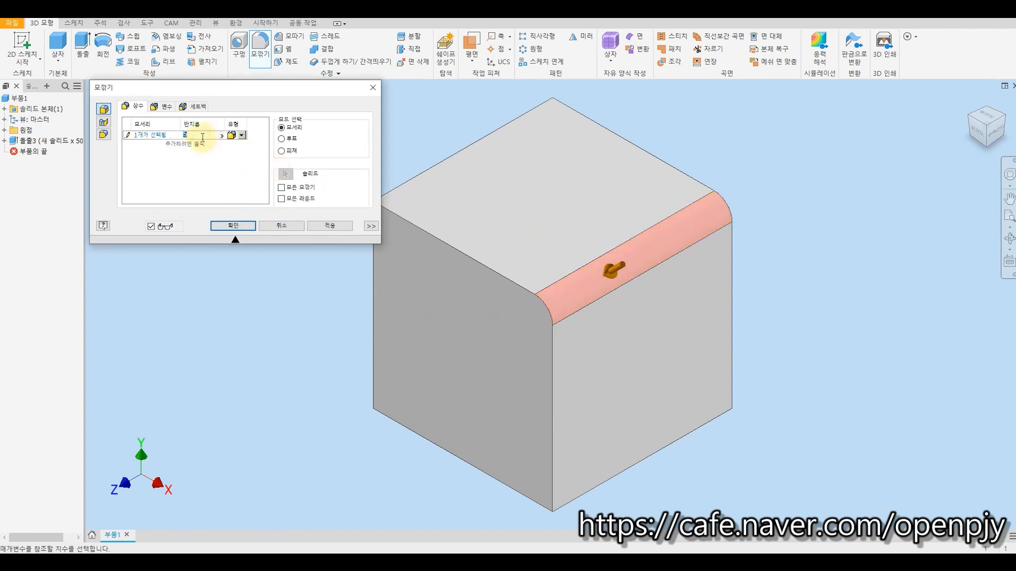